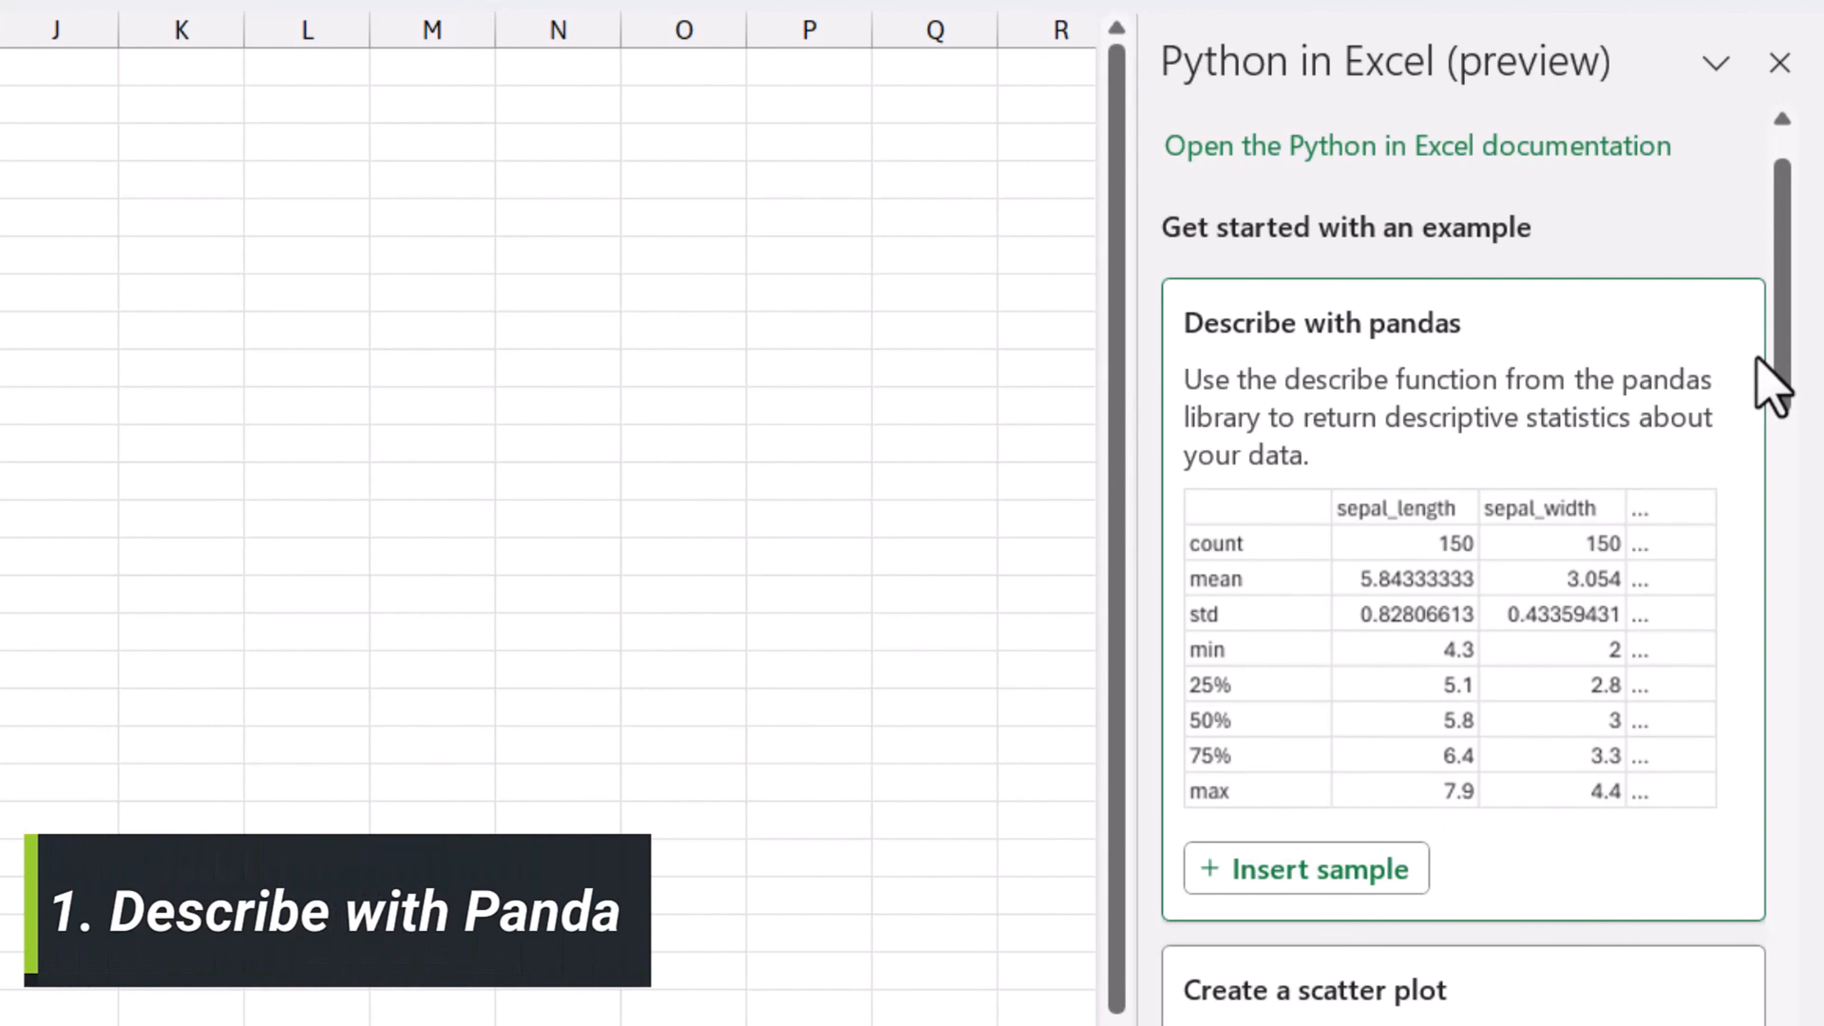
Step: Insert the "Describe with pandas" sample and look over the Iris data set and its descriptive statistics
scroll(1758, 396, "down", 1)
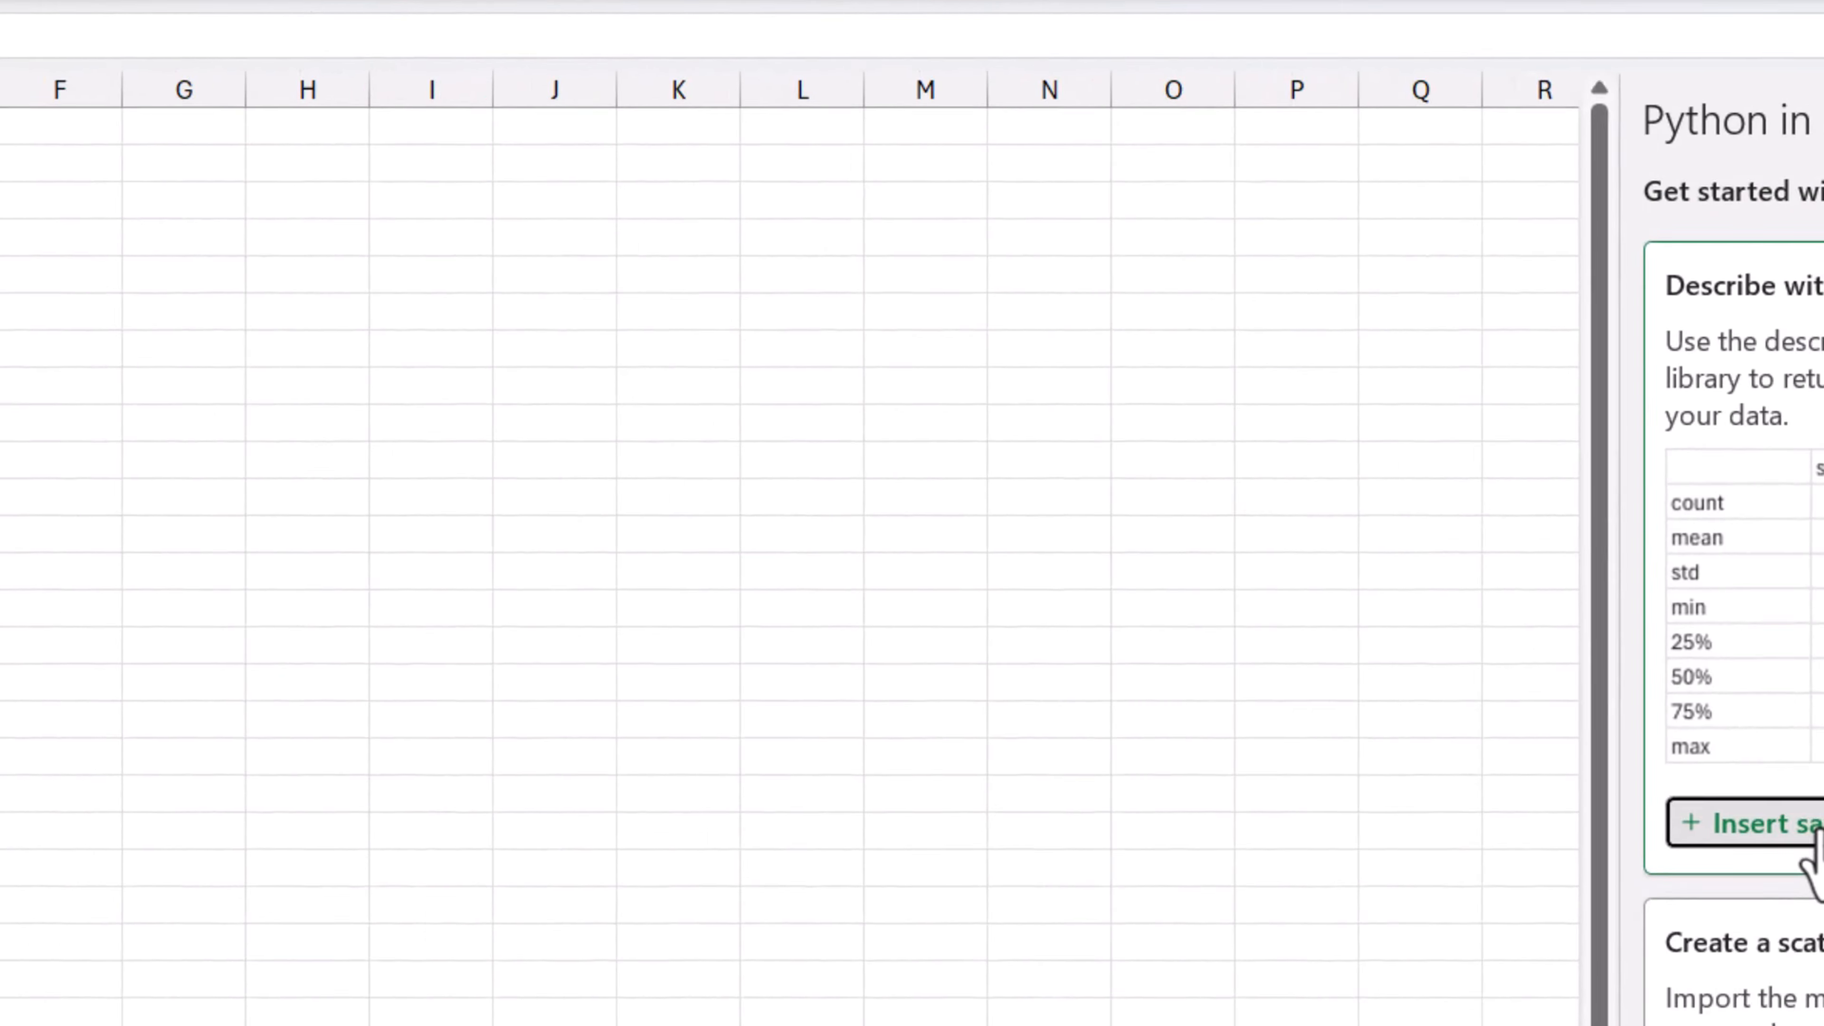
left_click(1344, 779)
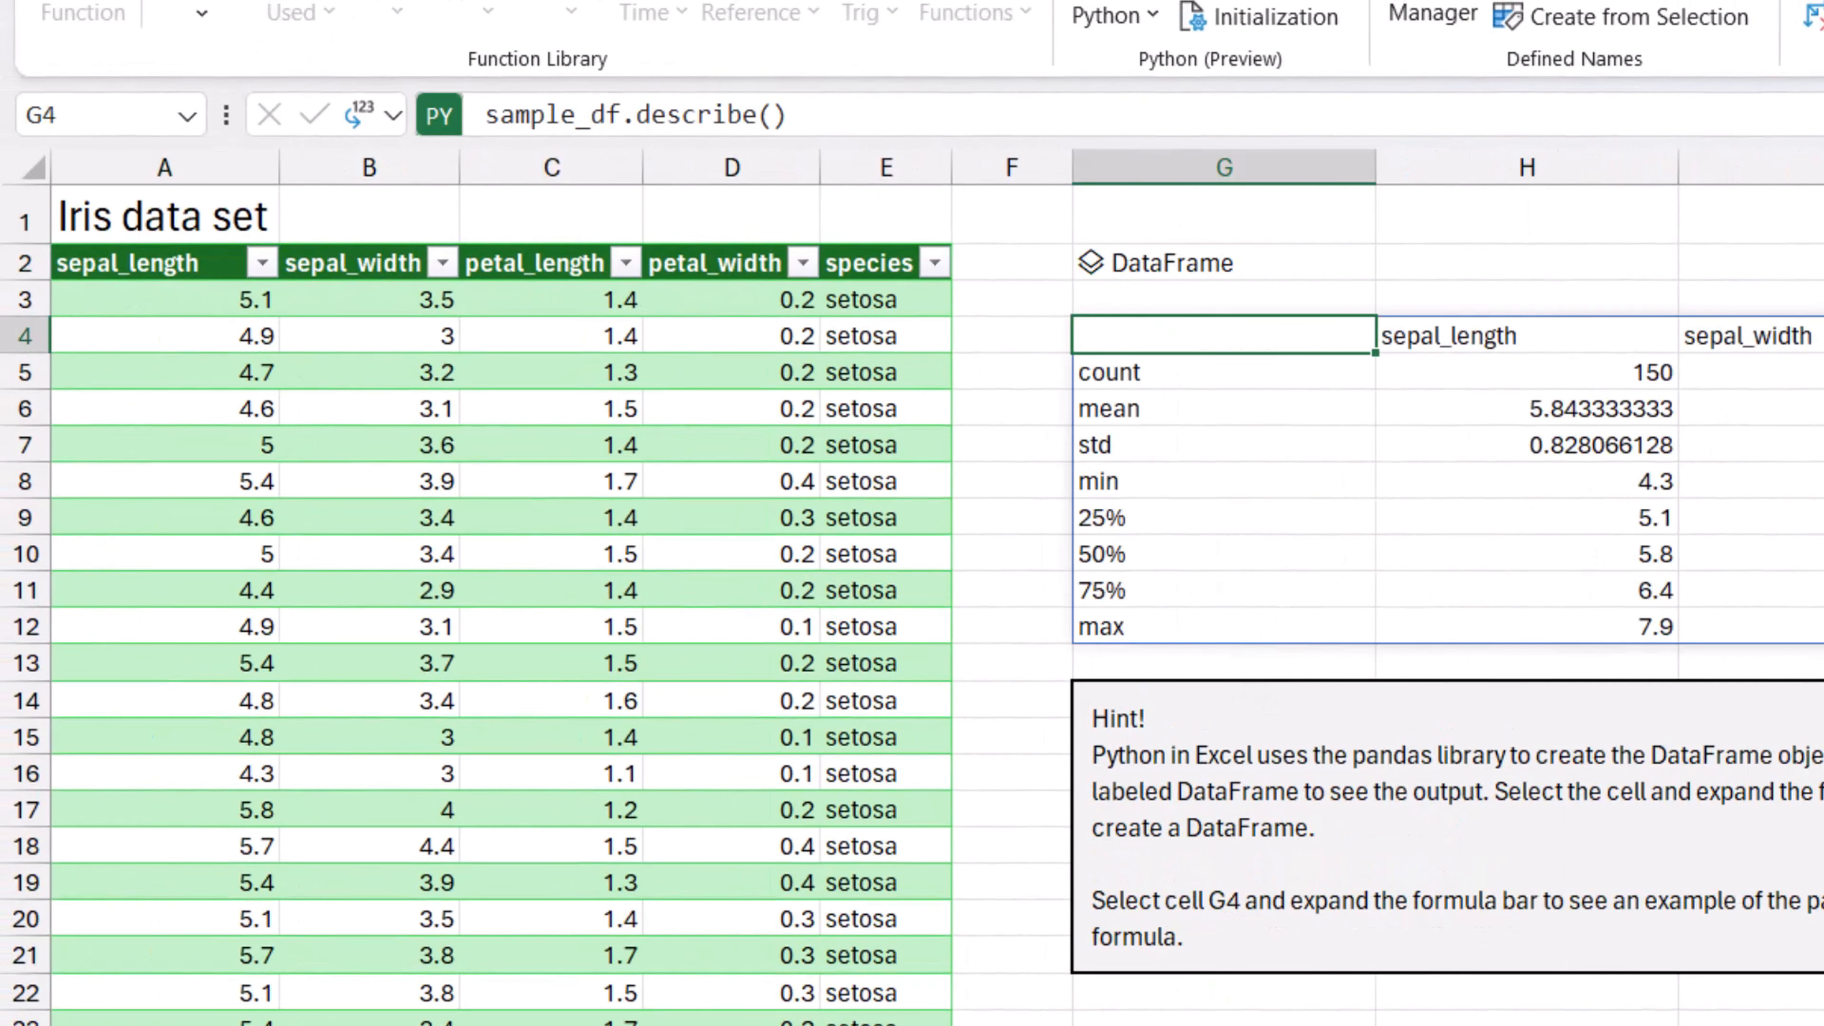
scroll(934, 575, "right", 3)
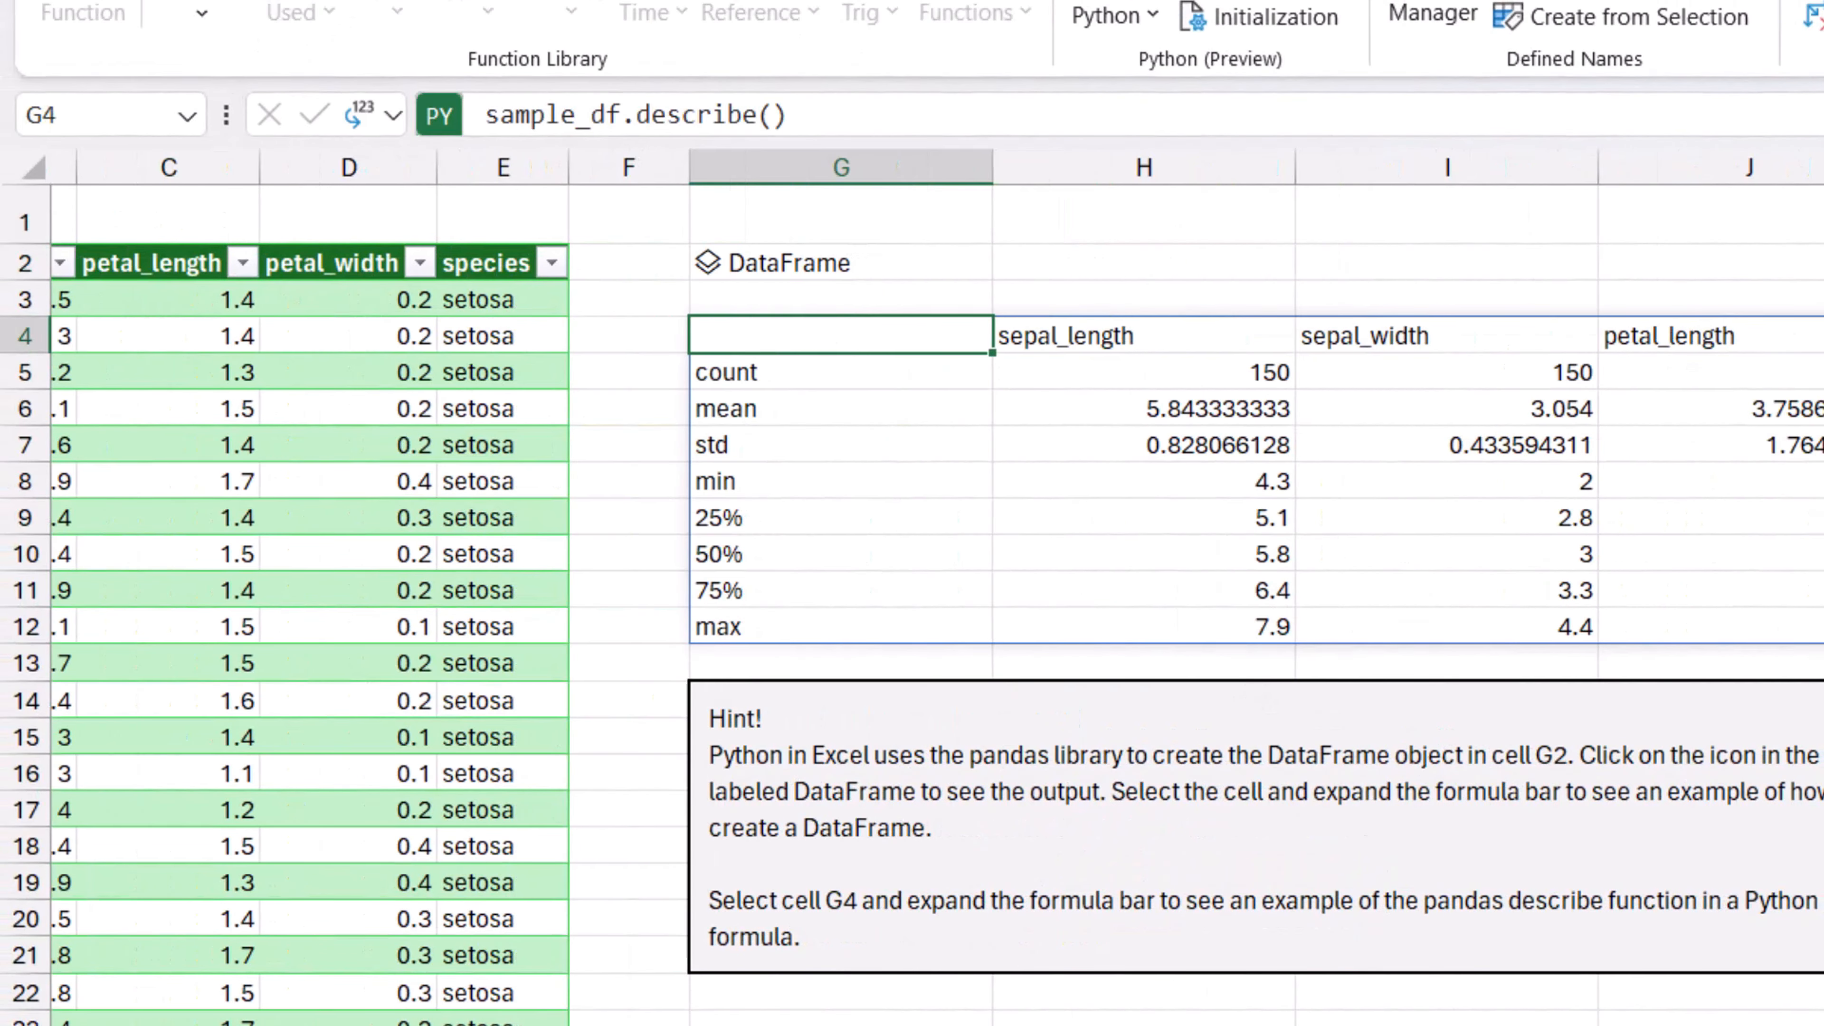
scroll(934, 574, "left", 3)
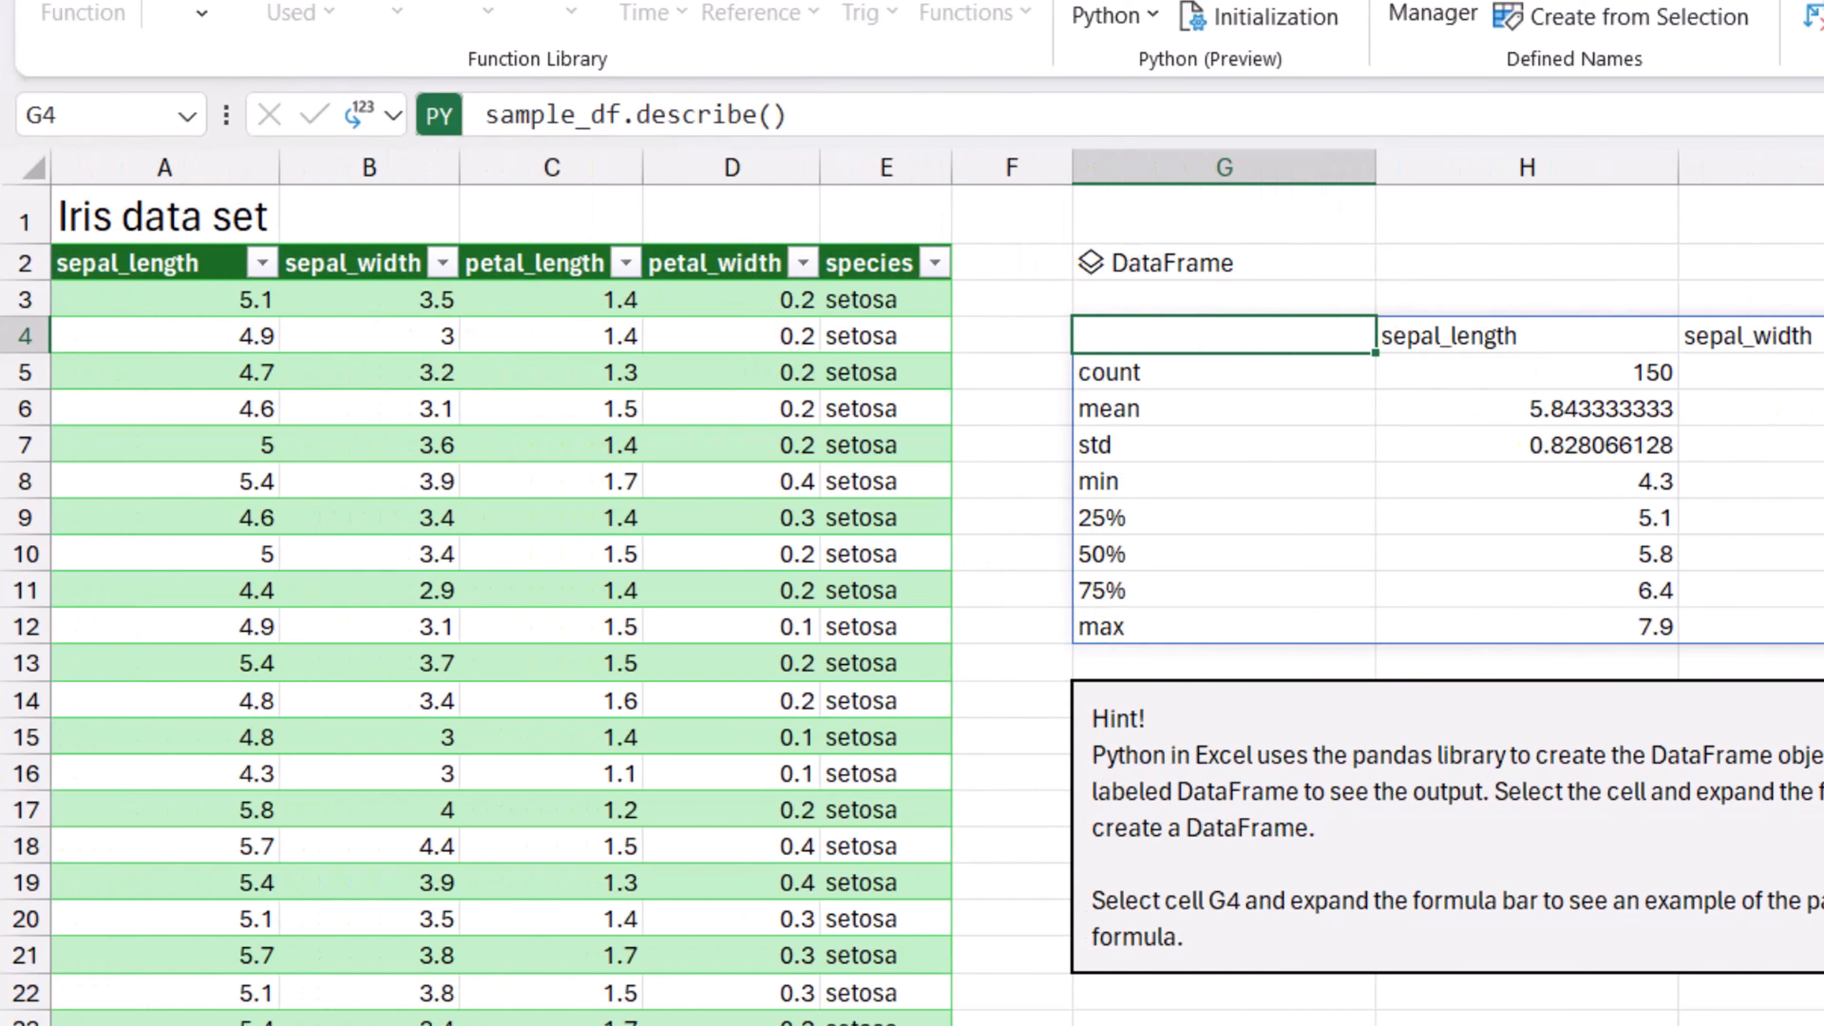
Step: Enlarge the formula bar and inspect the Python code that creates the DataFrame in cell G2
left_click(1169, 270)
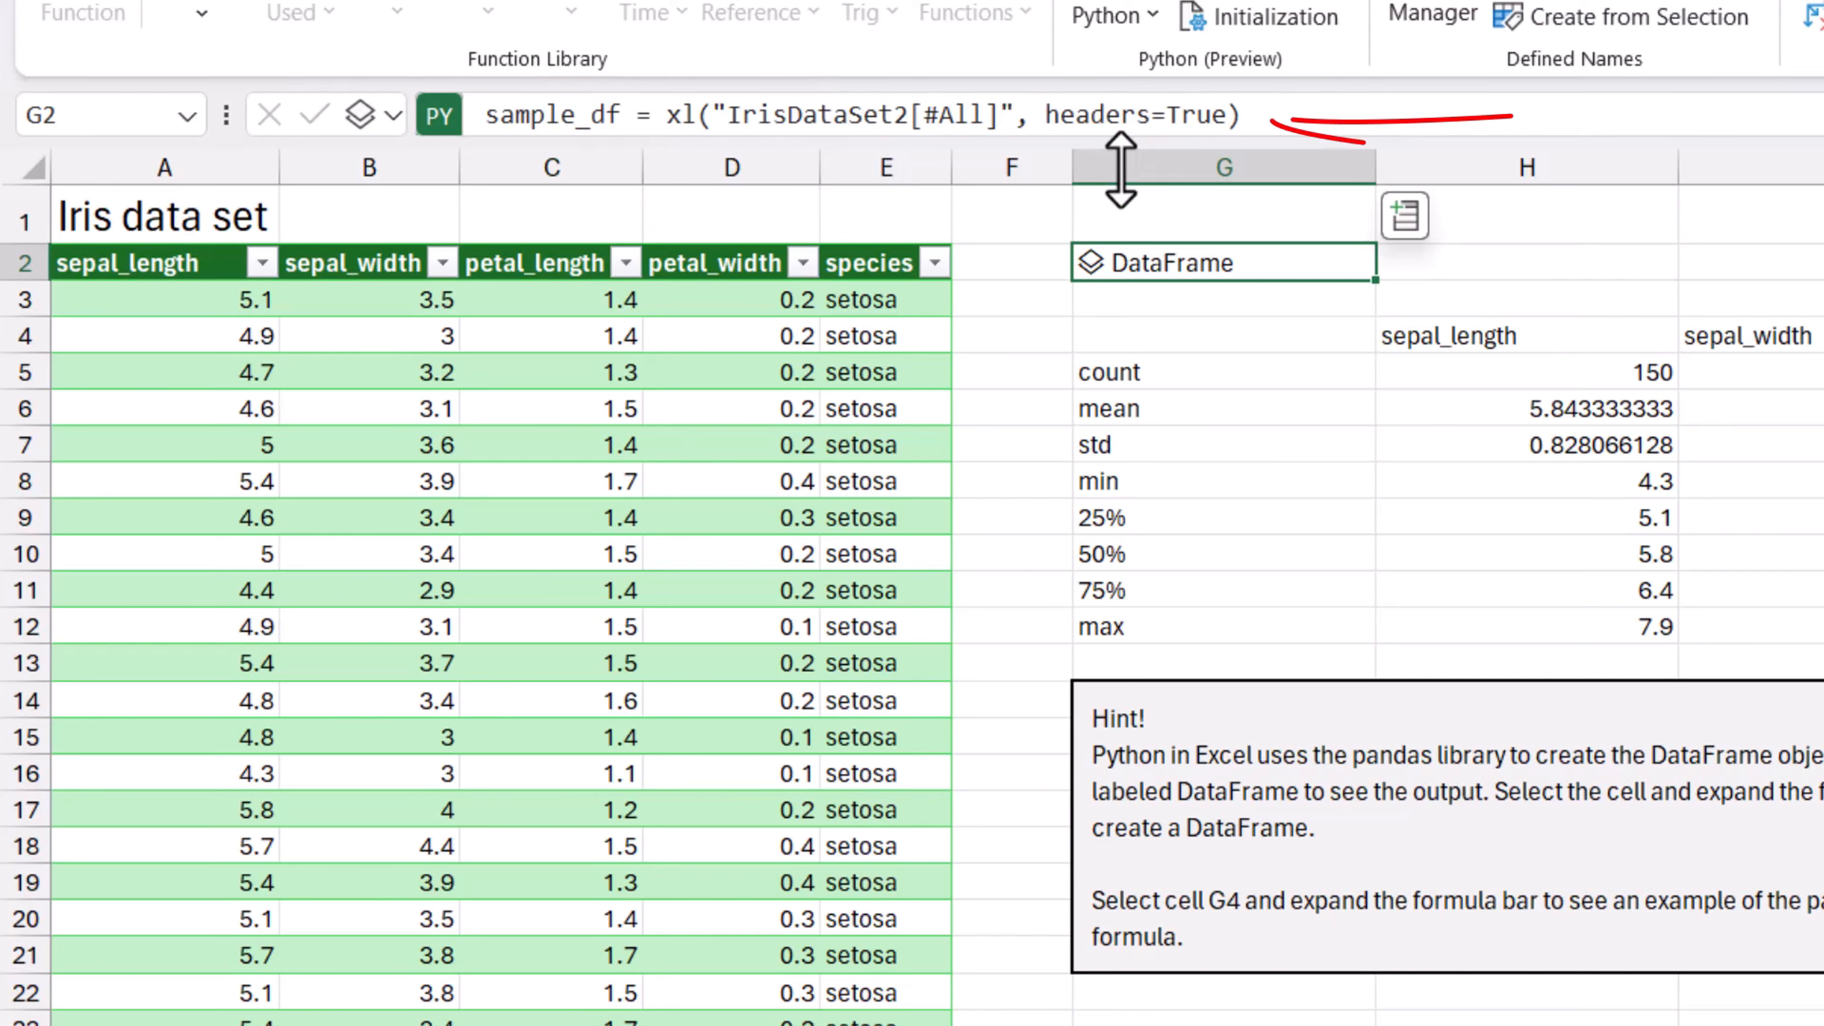
left_click_drag(1118, 147, 1118, 185)
key("F2")
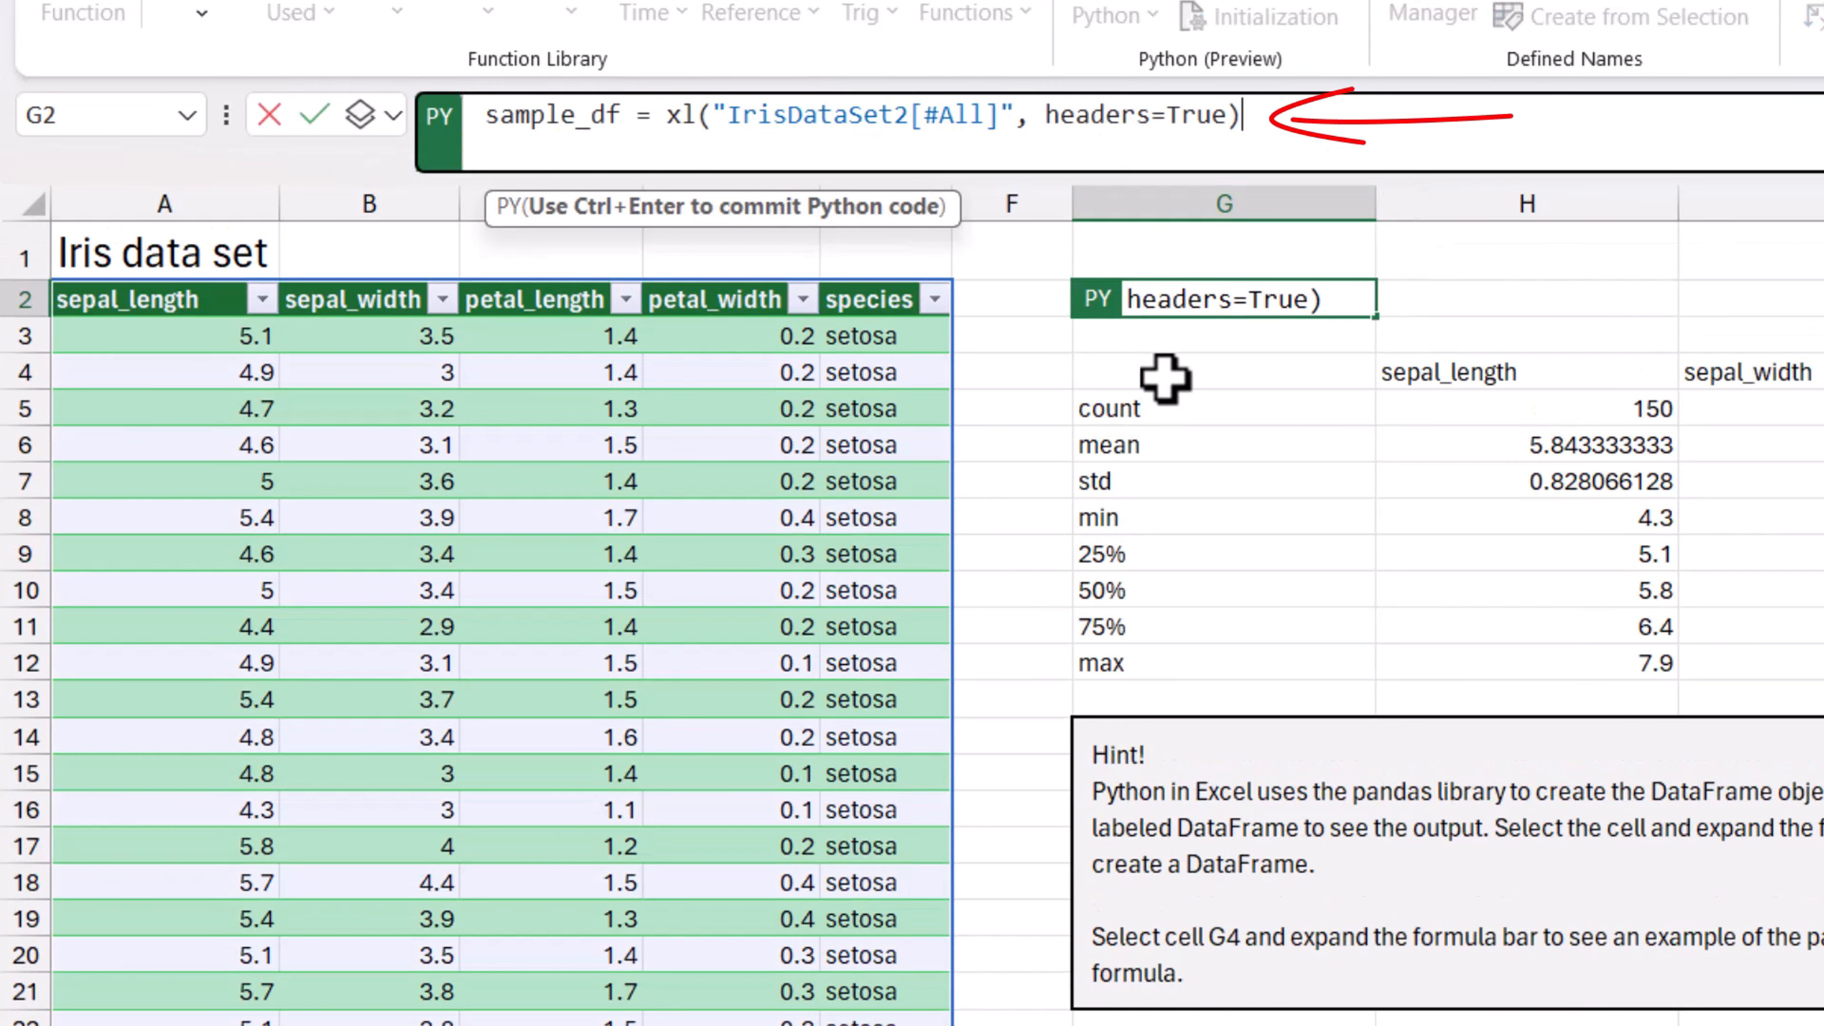
key("Escape")
Step: Review the full output of the describe formula in cells G4:K12
left_click(1165, 366)
scroll(1164, 366, "right", 3)
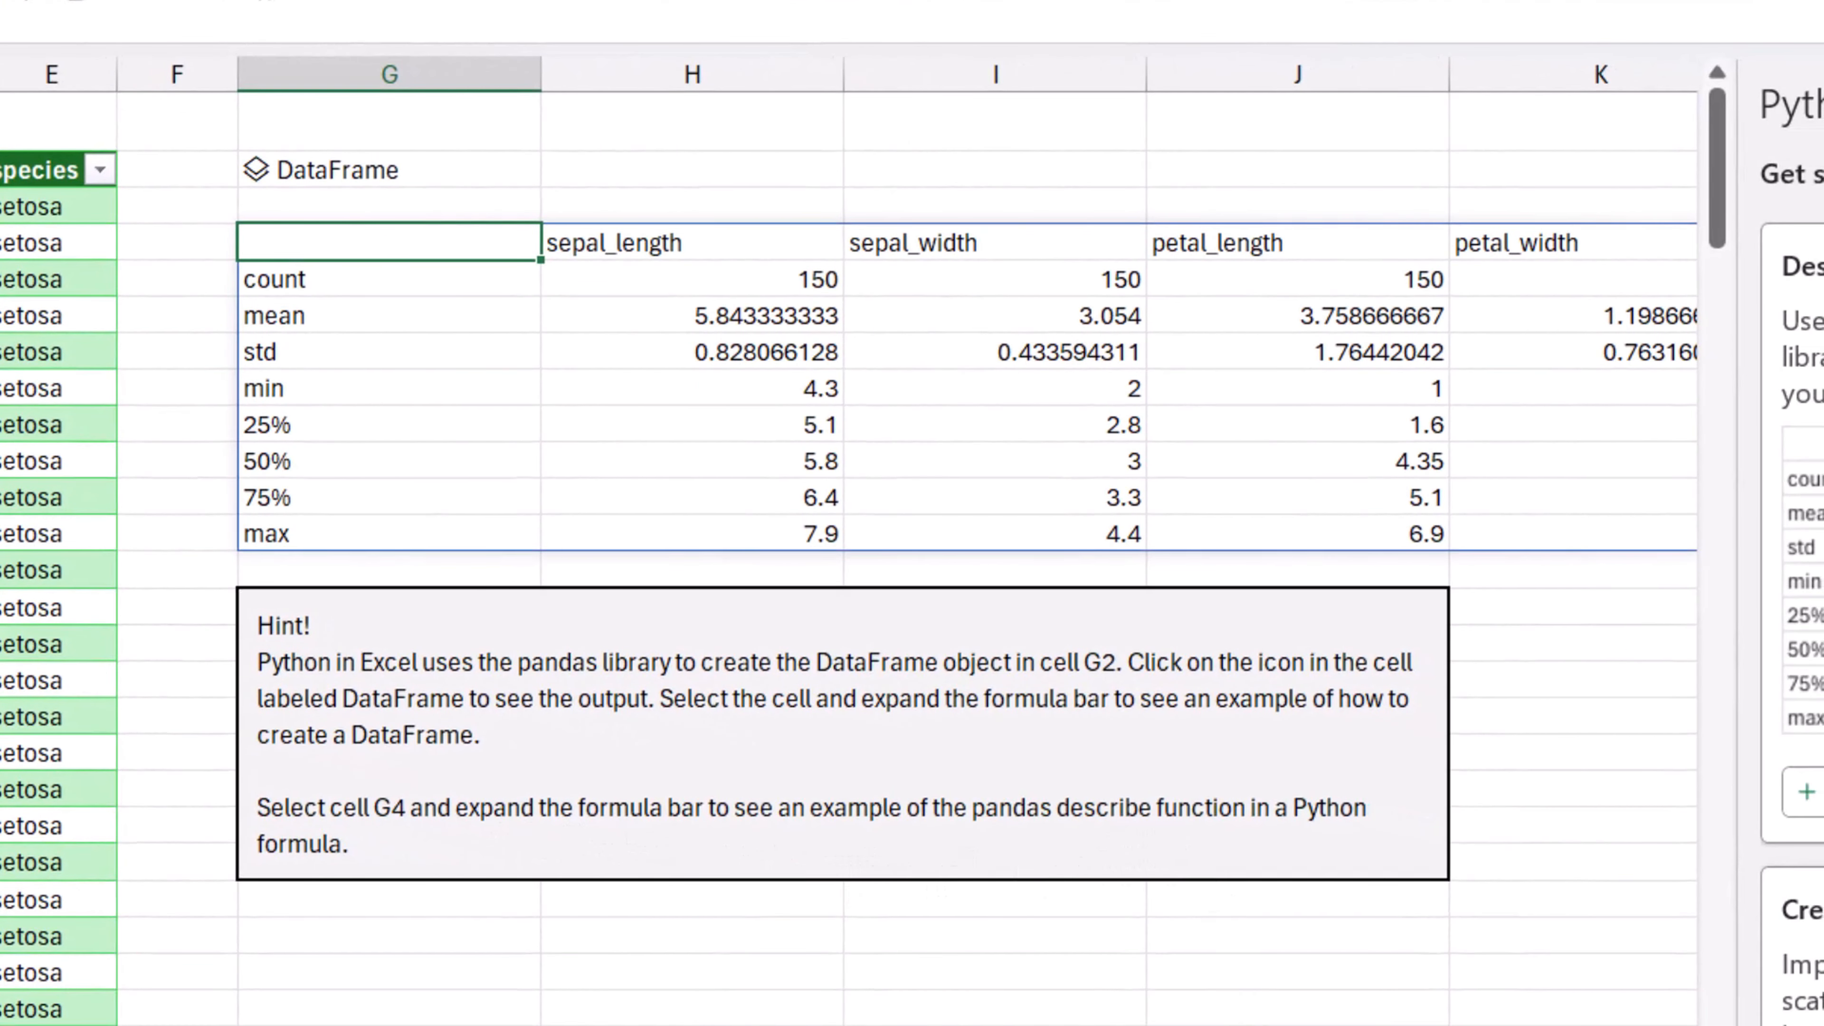
scroll(847, 539, "right", 1)
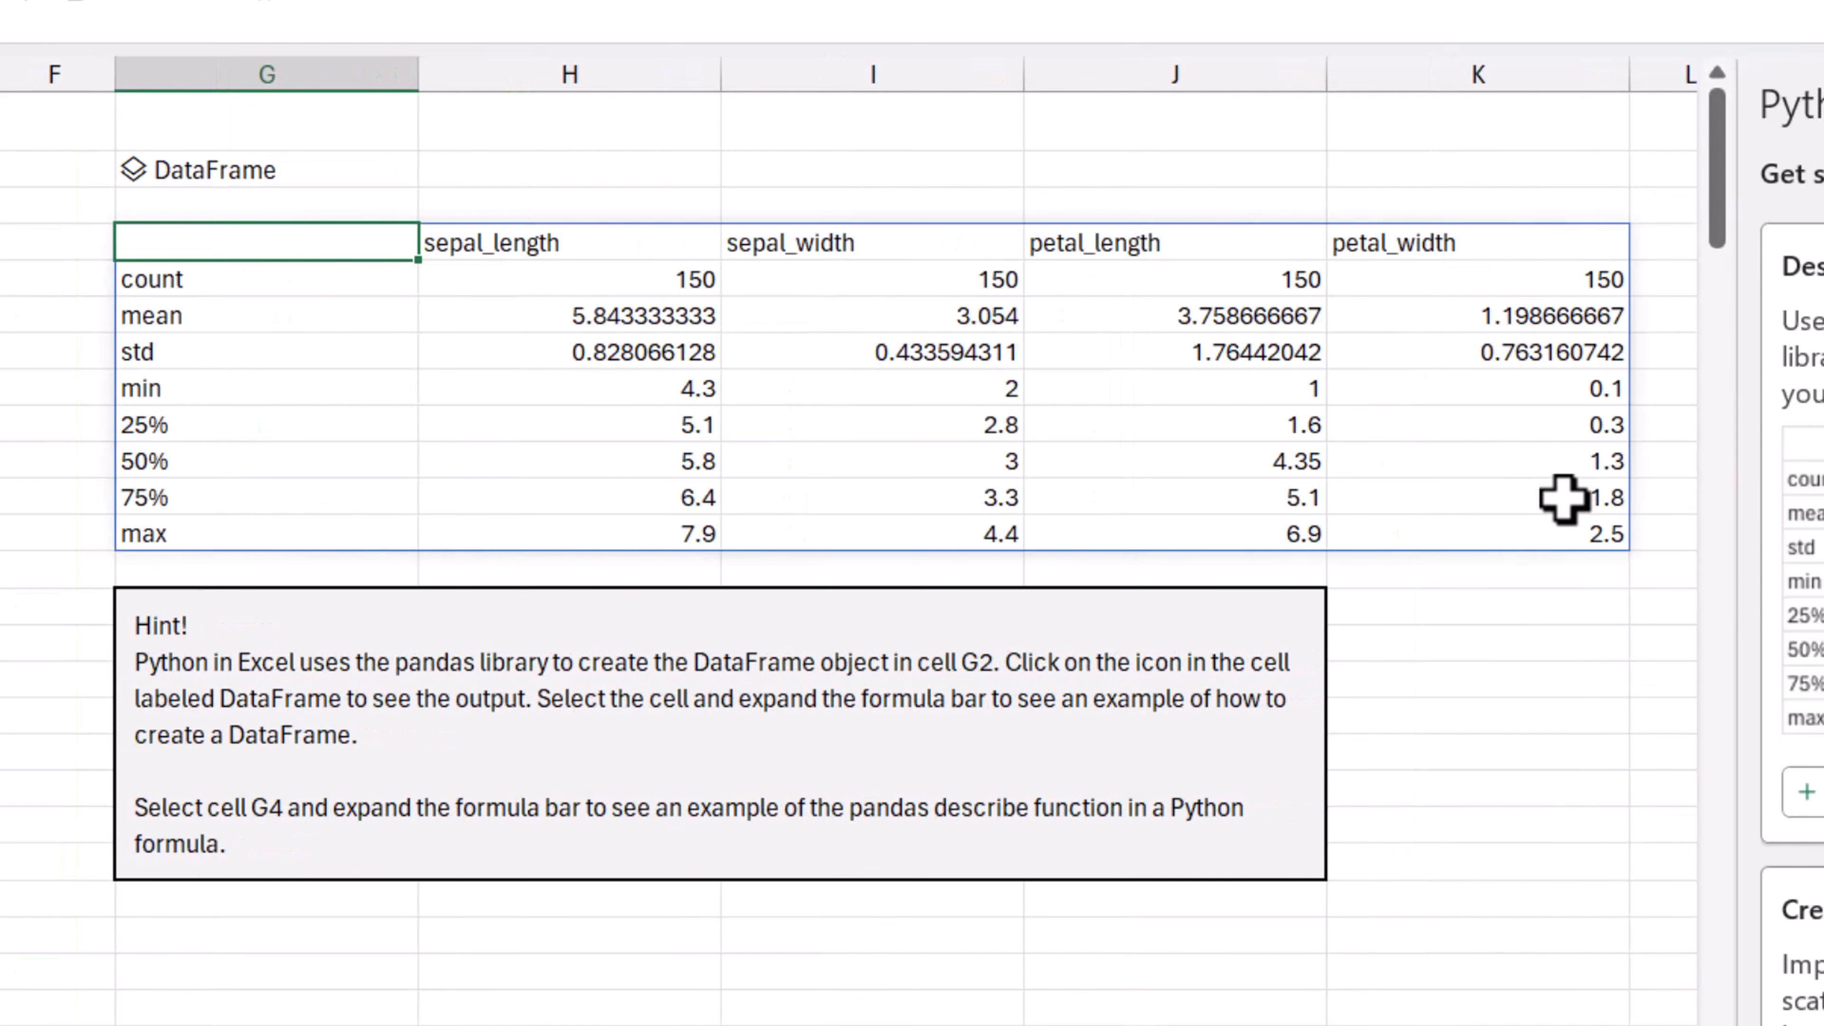
left_click(1562, 532)
left_click_drag(1562, 531, 293, 245)
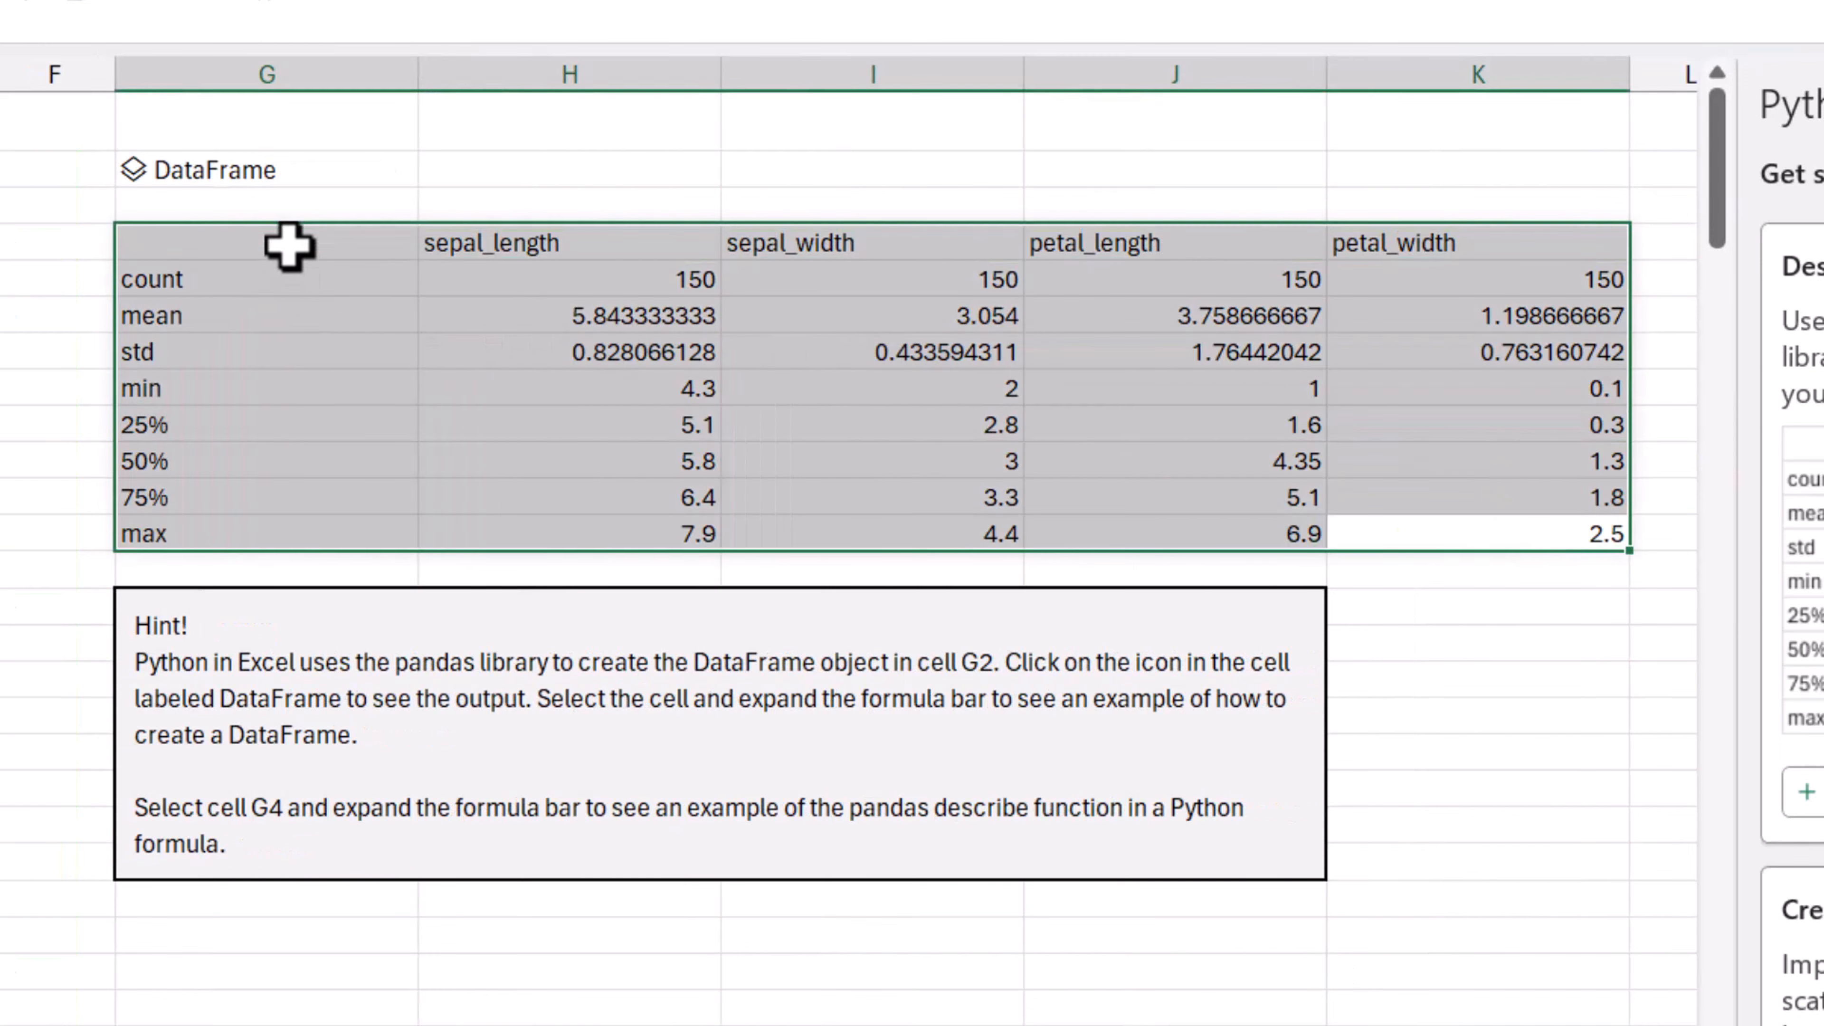
left_click(1371, 683)
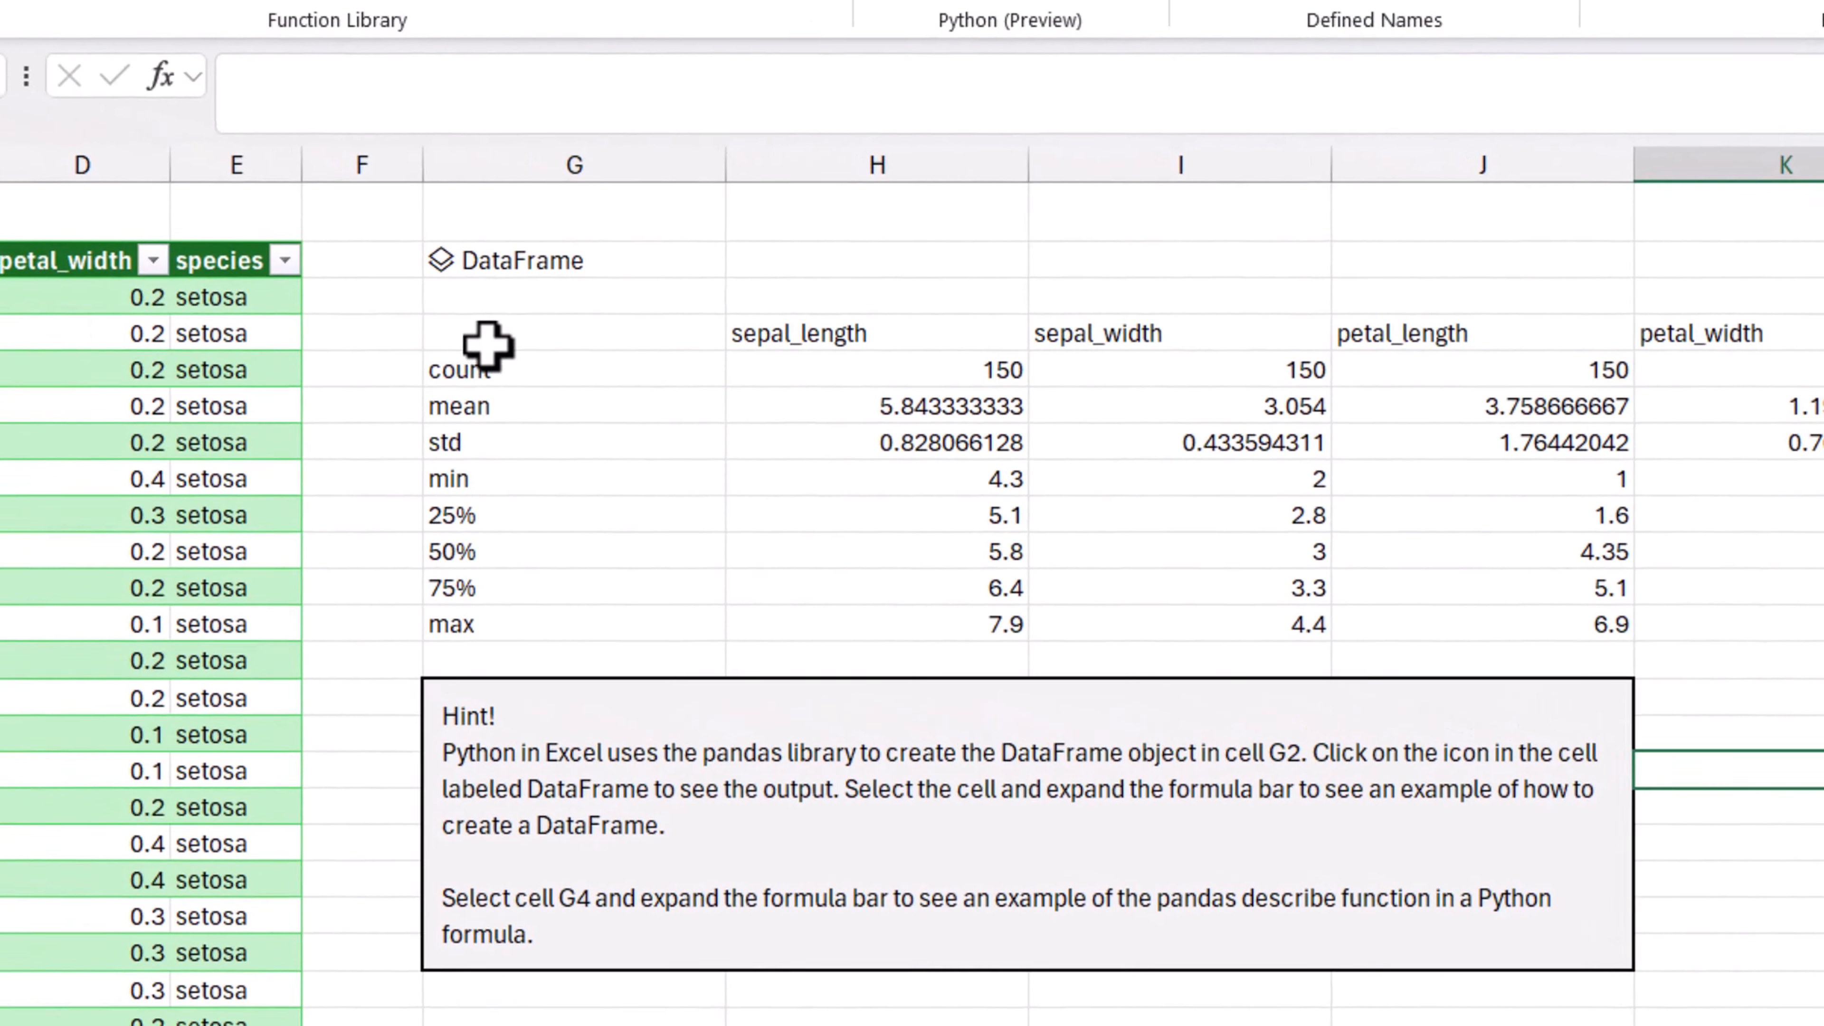
Step: Switch the output of the describe formula in cell G4 from Excel values to a Python object
left_click(488, 345)
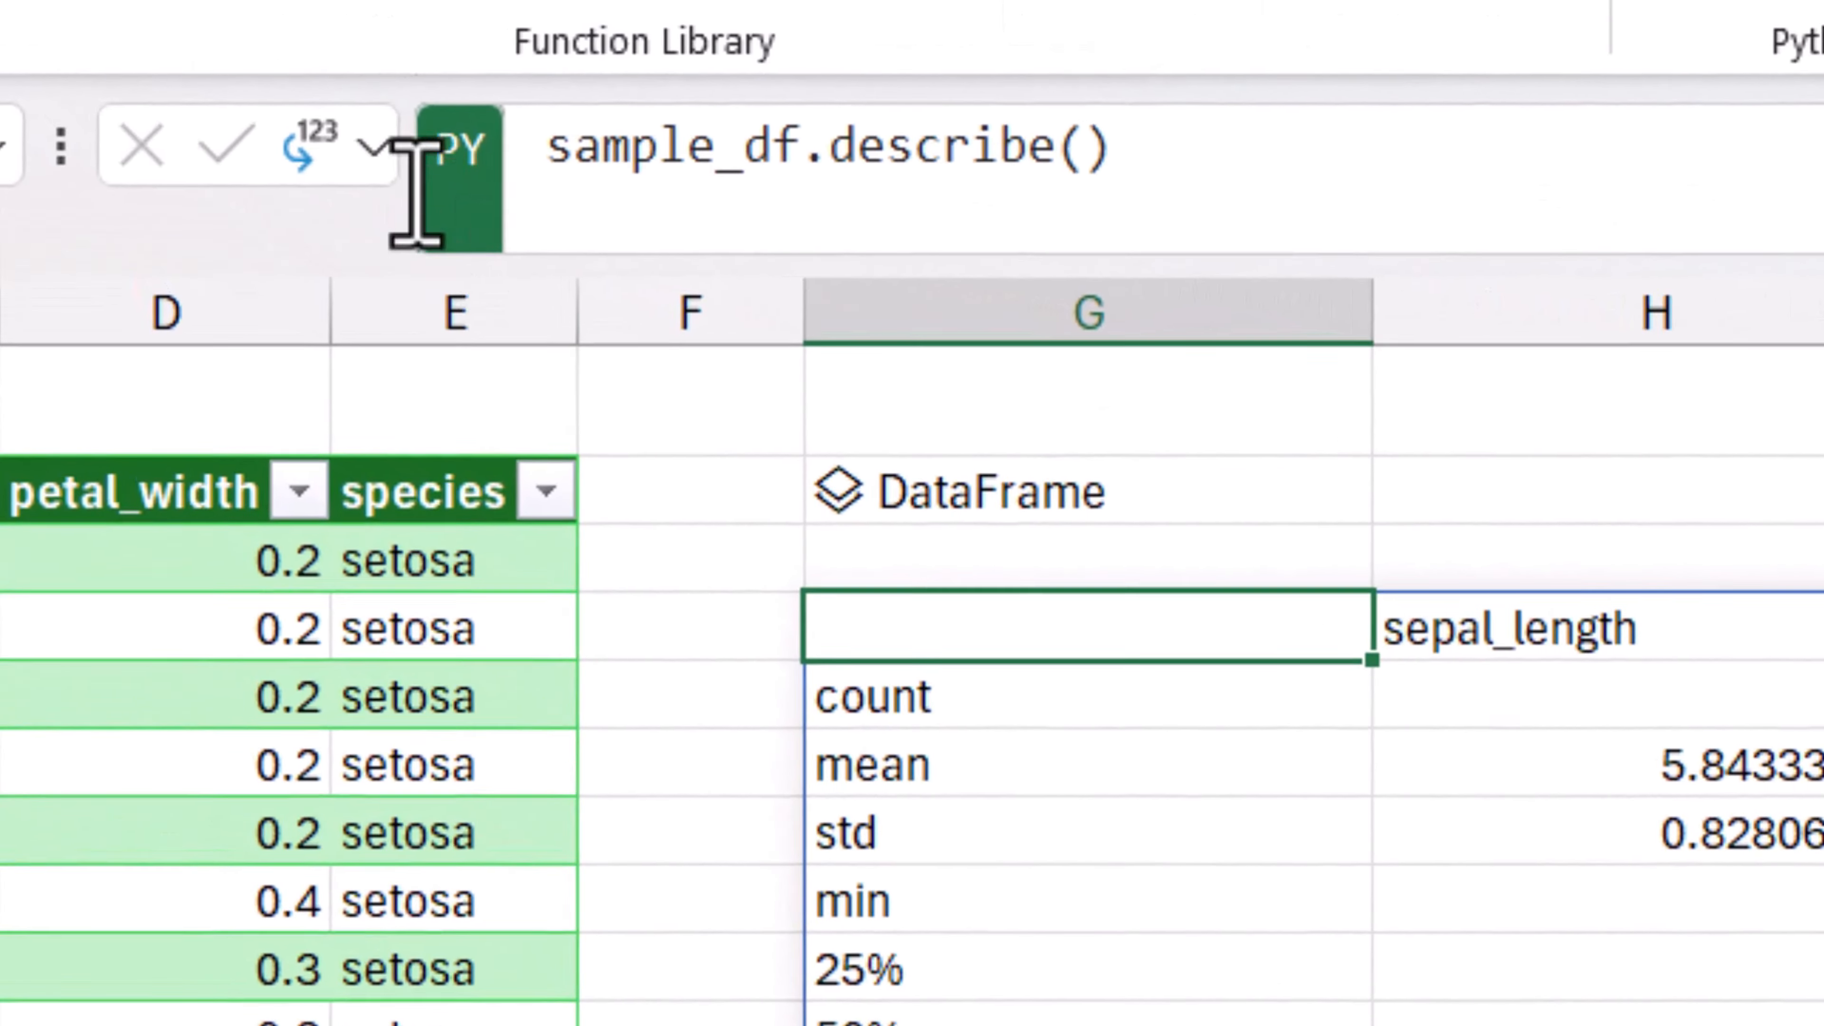
left_click(336, 144)
left_click(523, 375)
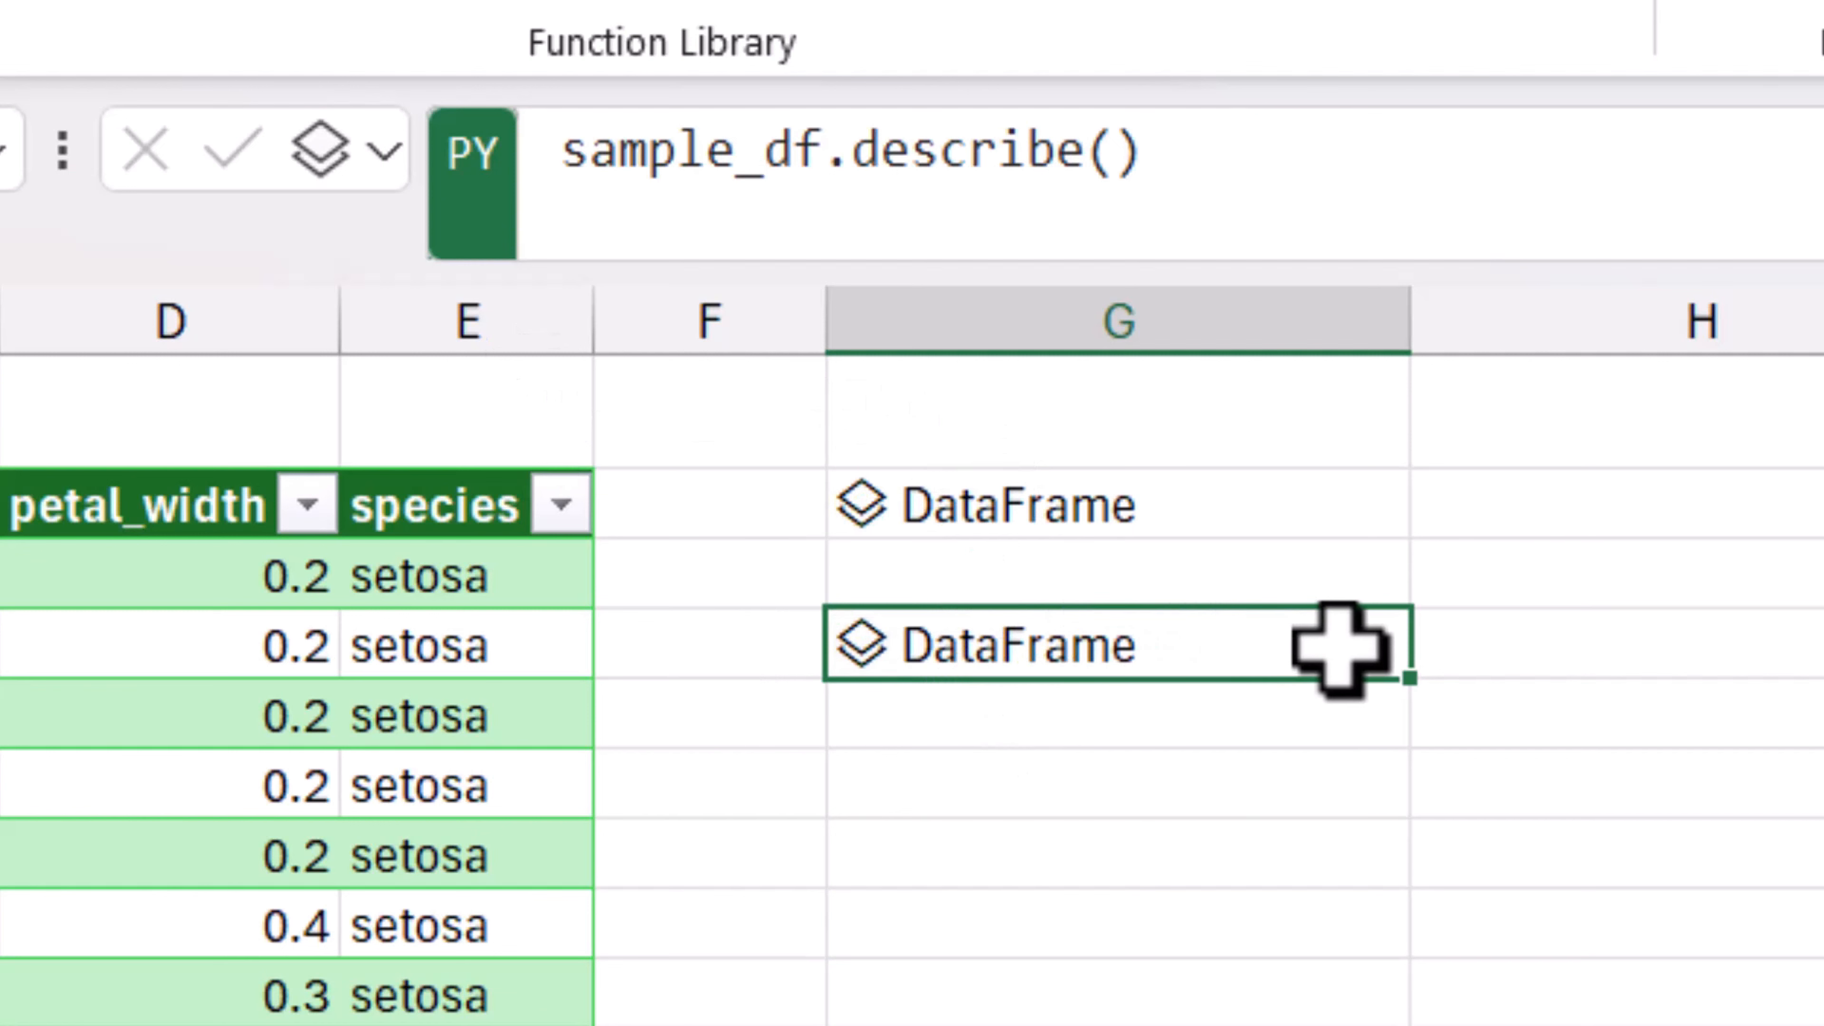
Step: Preview the statistics on the data card of the DataFrame in cell G4, then close the card
left_click(1465, 586)
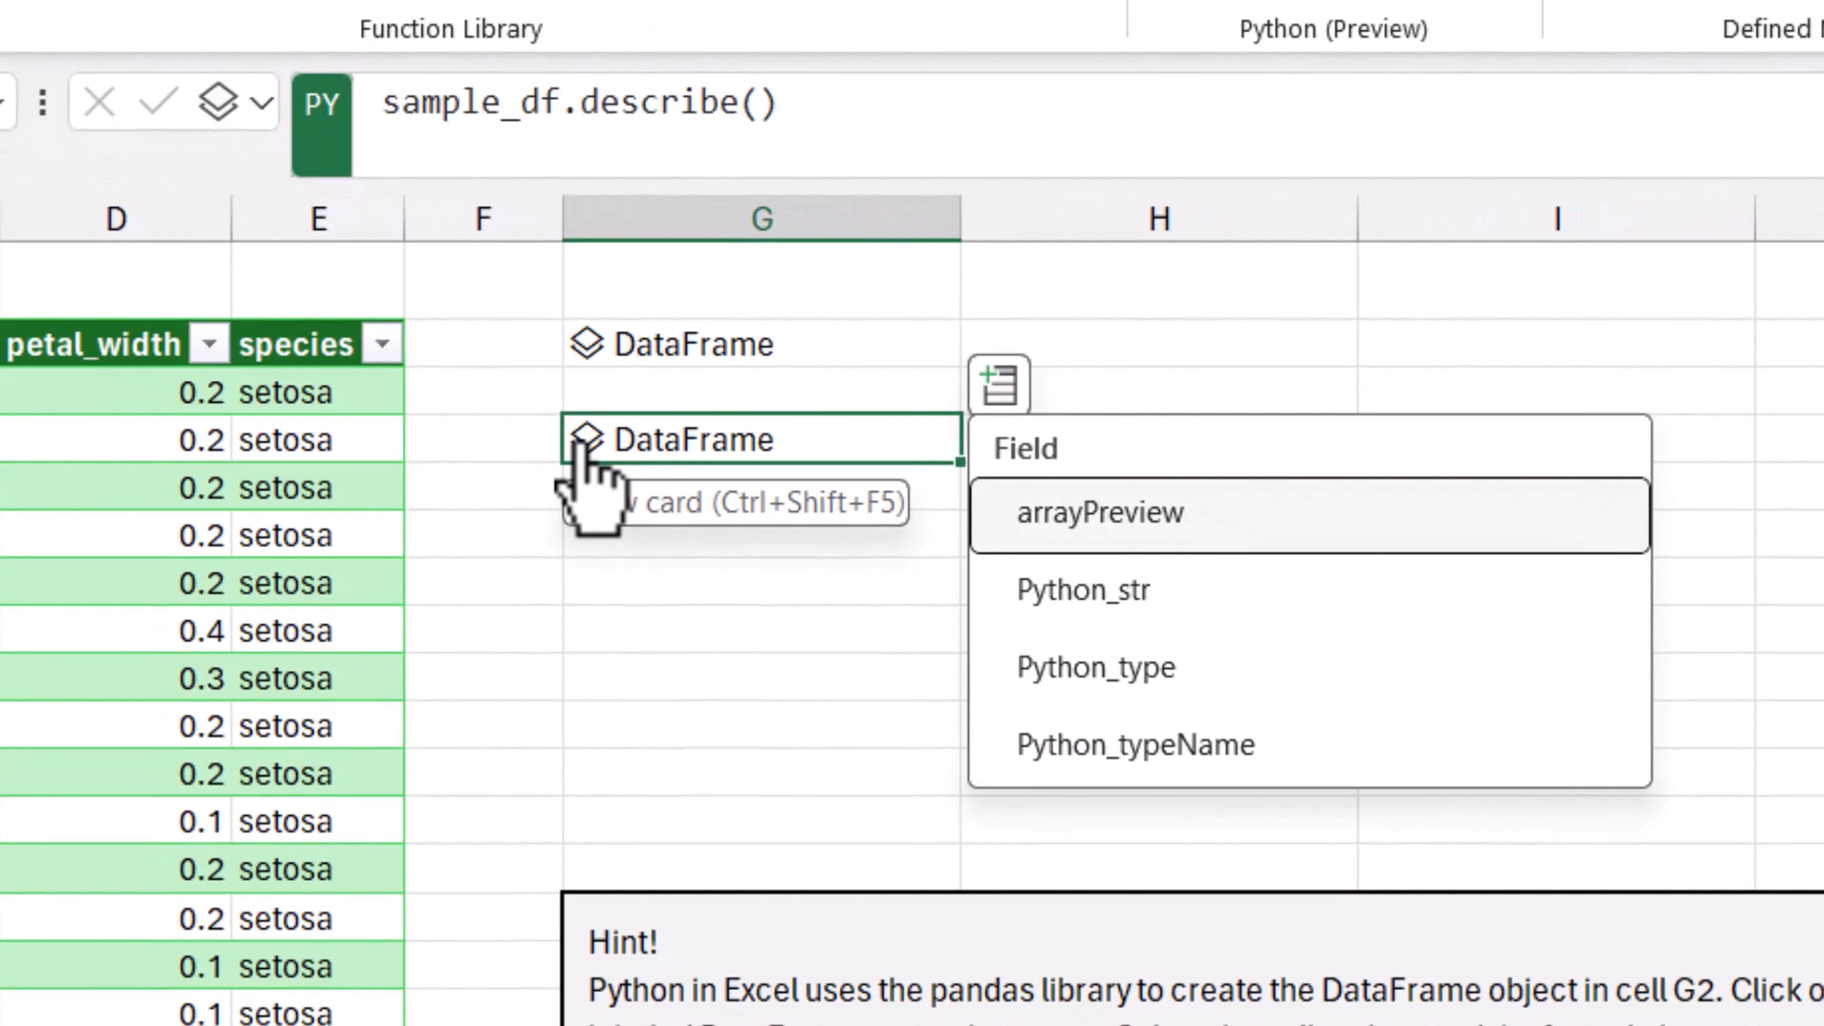
left_click(646, 485)
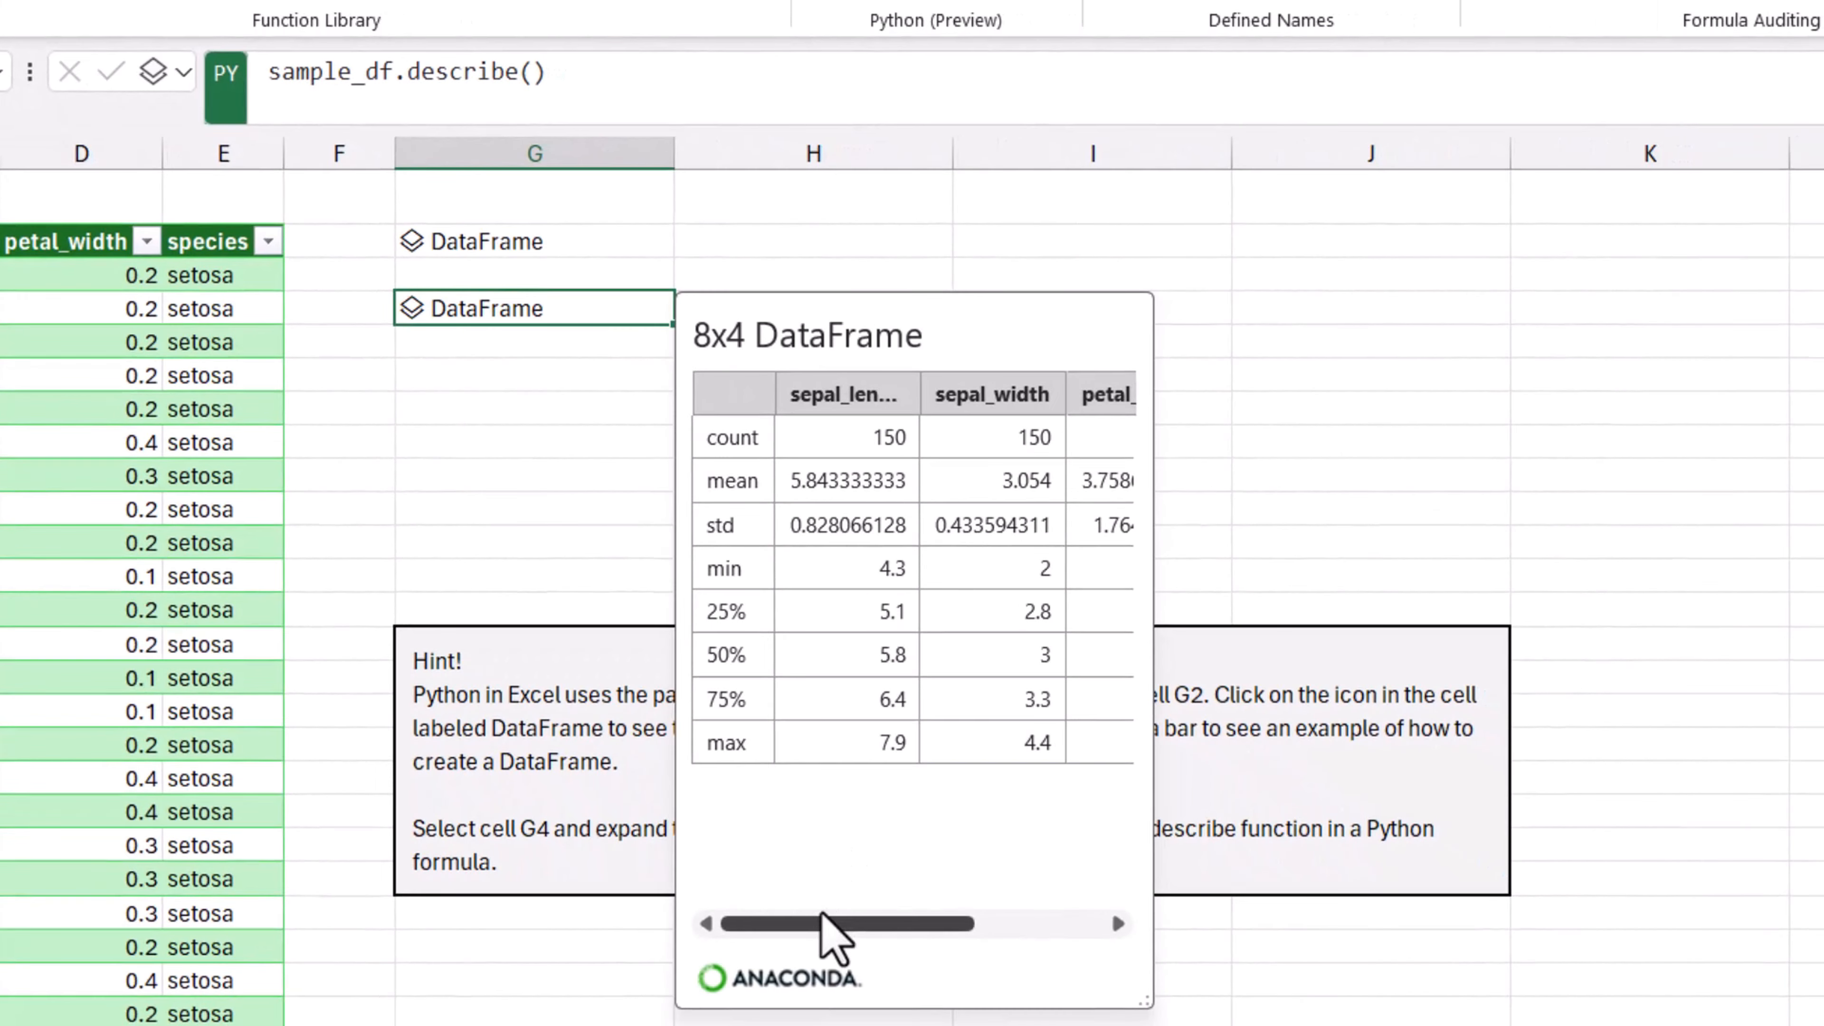
left_click_drag(872, 973, 794, 930)
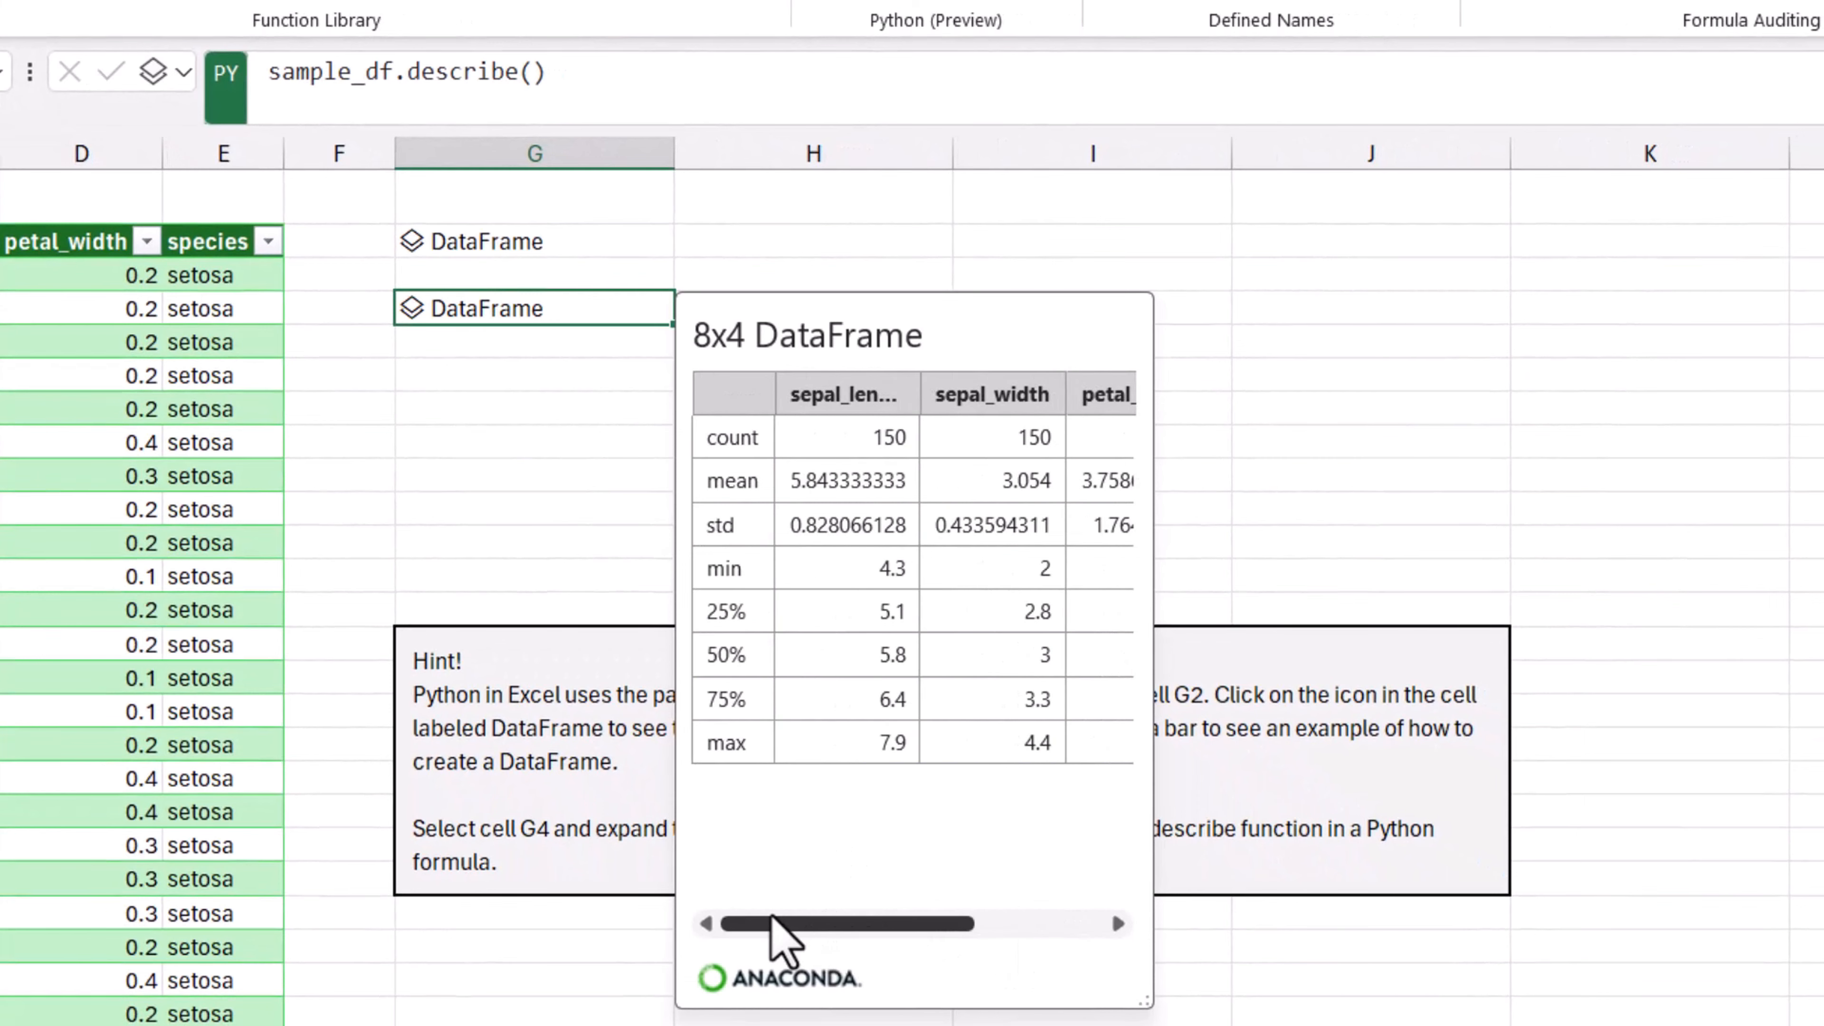
left_click(1455, 444)
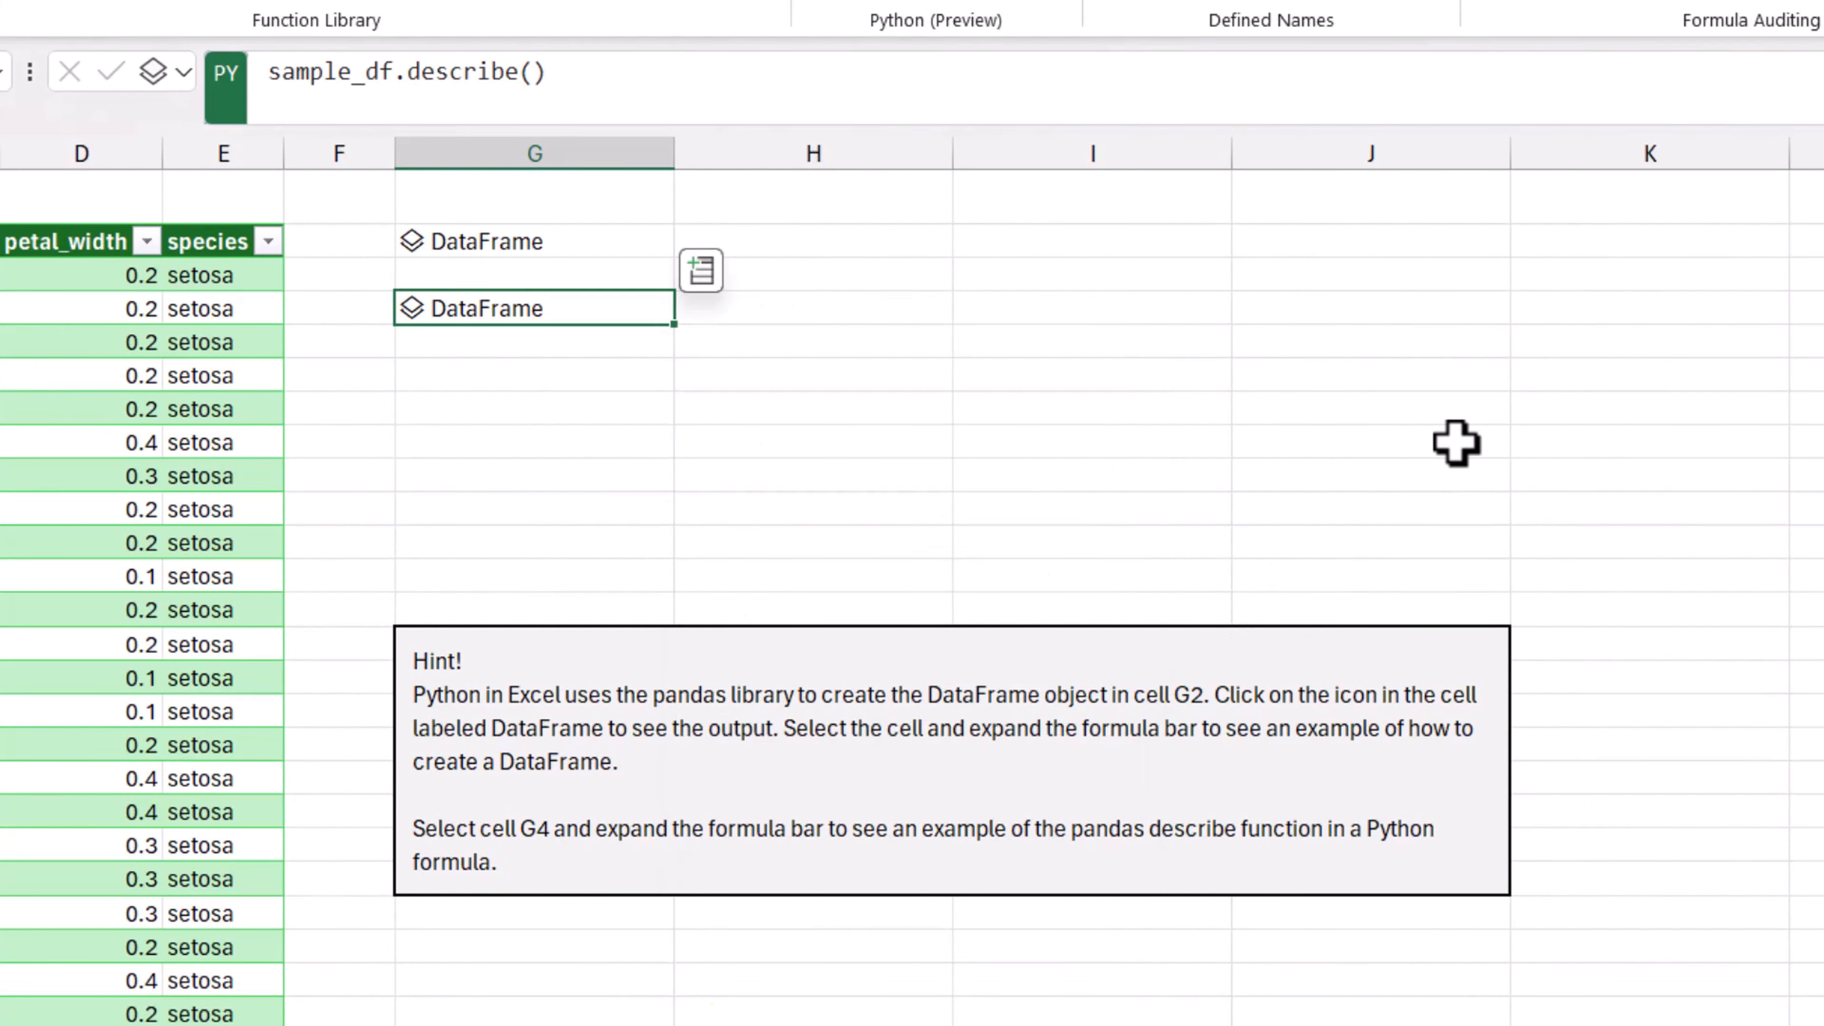
scroll(912, 582, "left", 2)
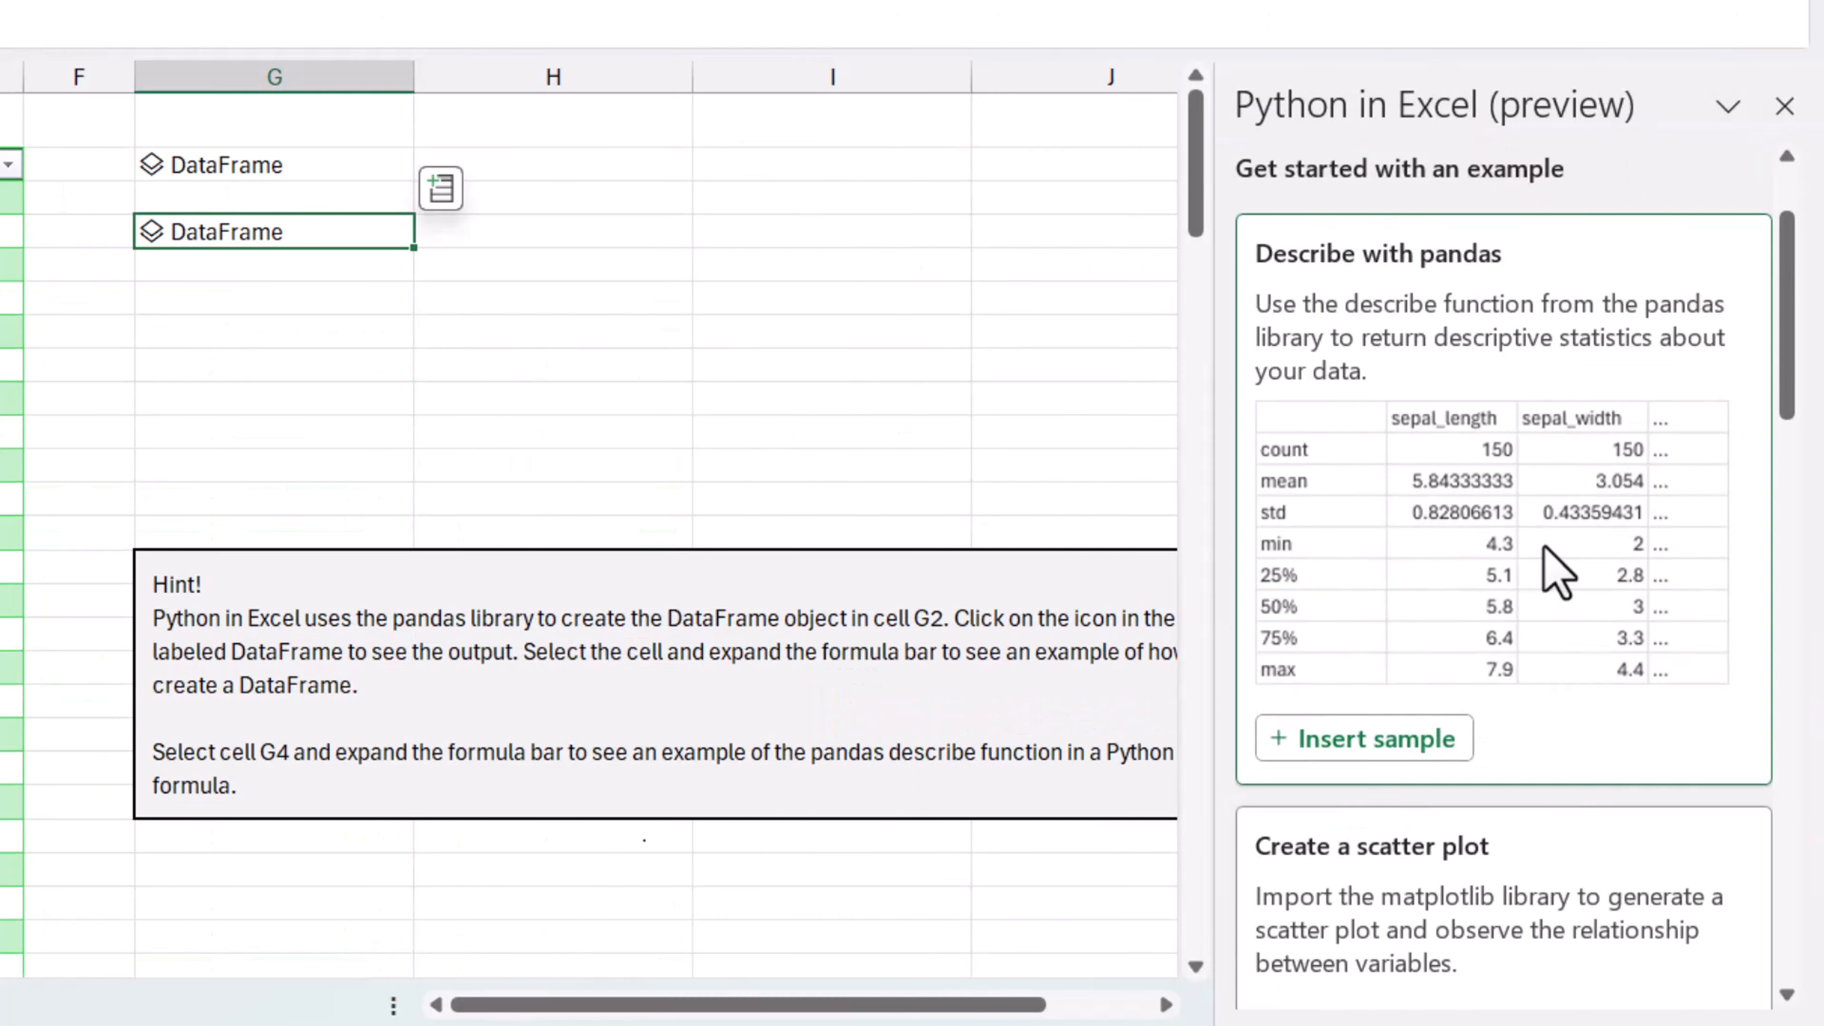
Step: Insert the "Create a scatter plot" sample from the Python in Excel examples
scroll(1555, 571, "down", 6)
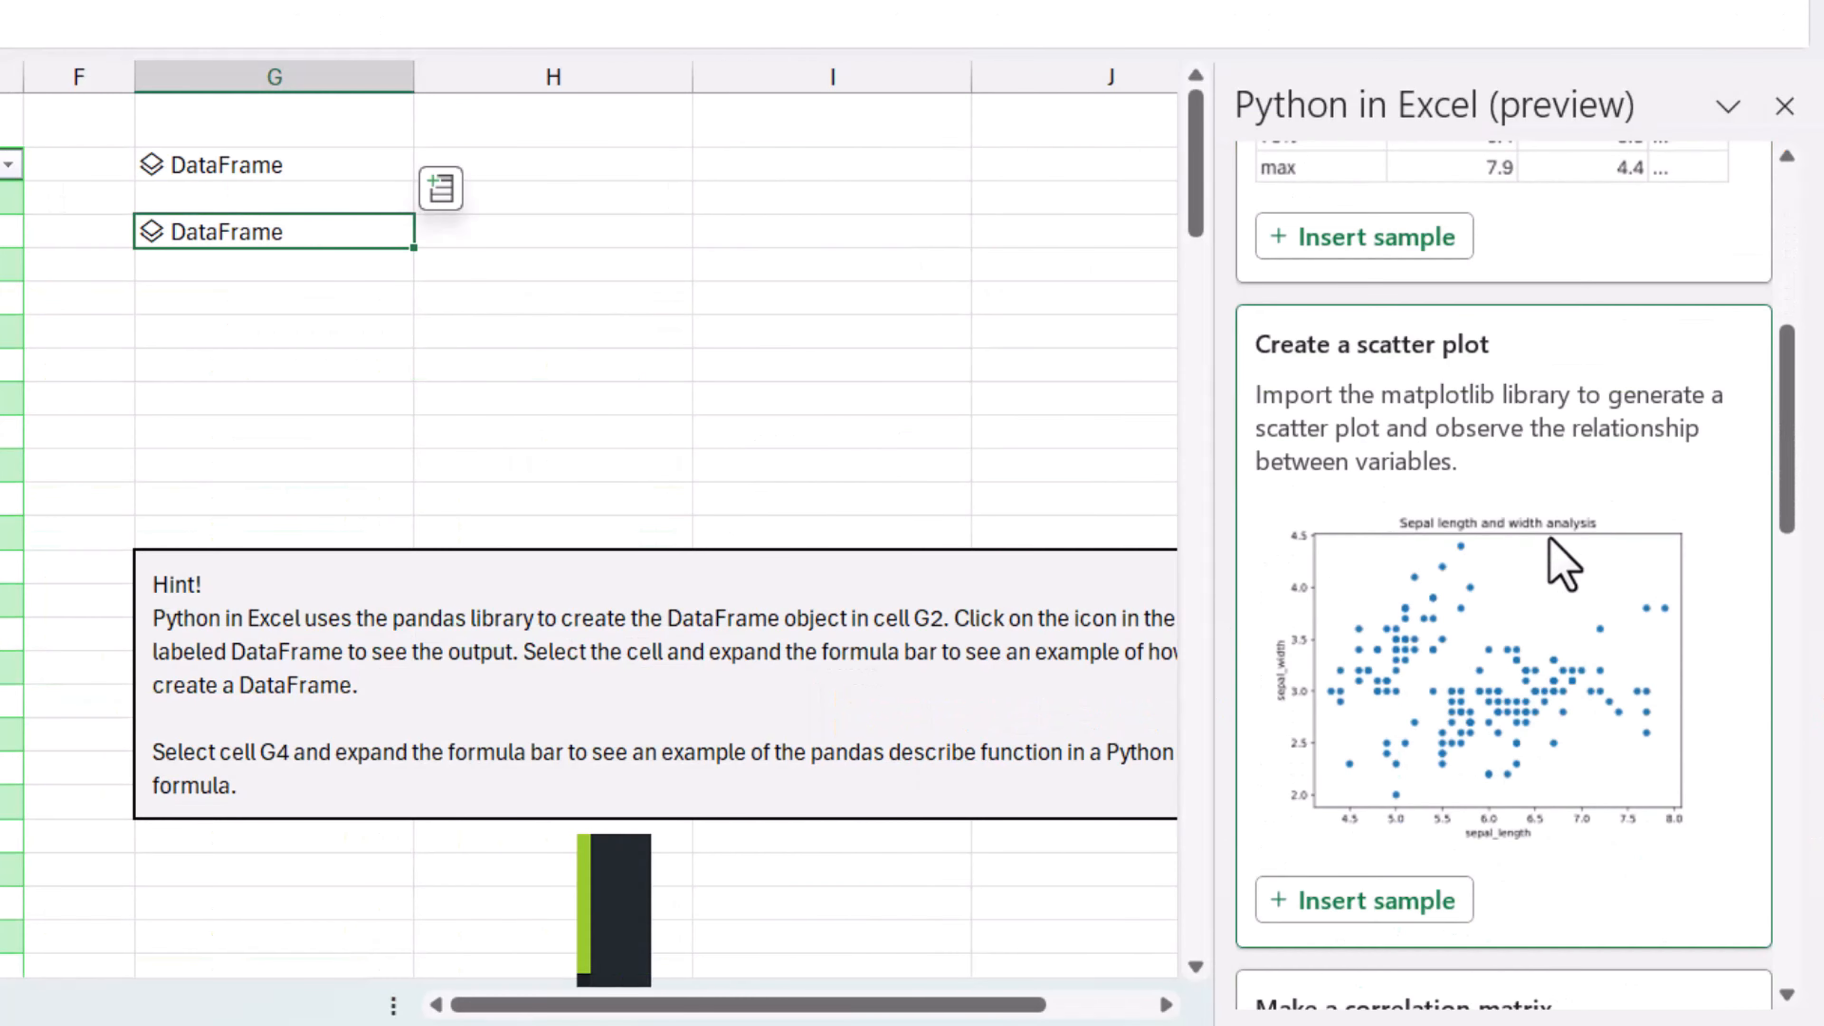
scroll(1651, 557, "down", 1)
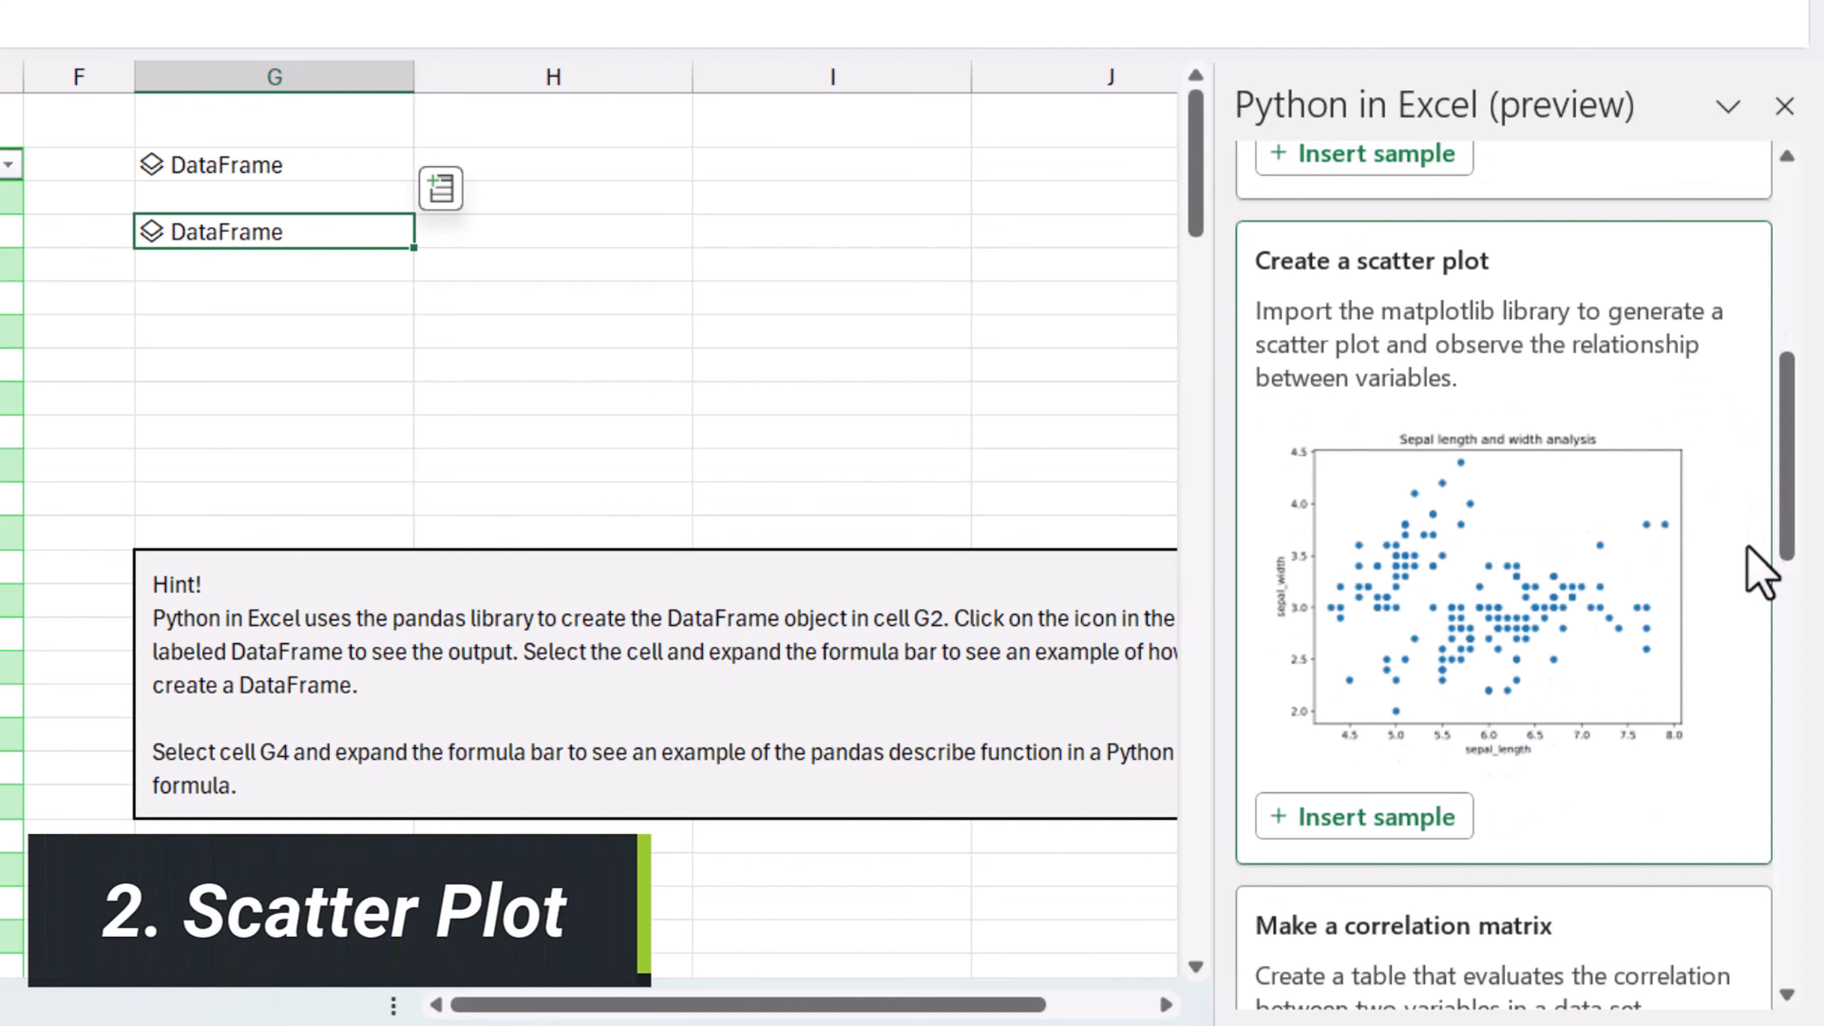
scroll(1761, 573, "down", 1)
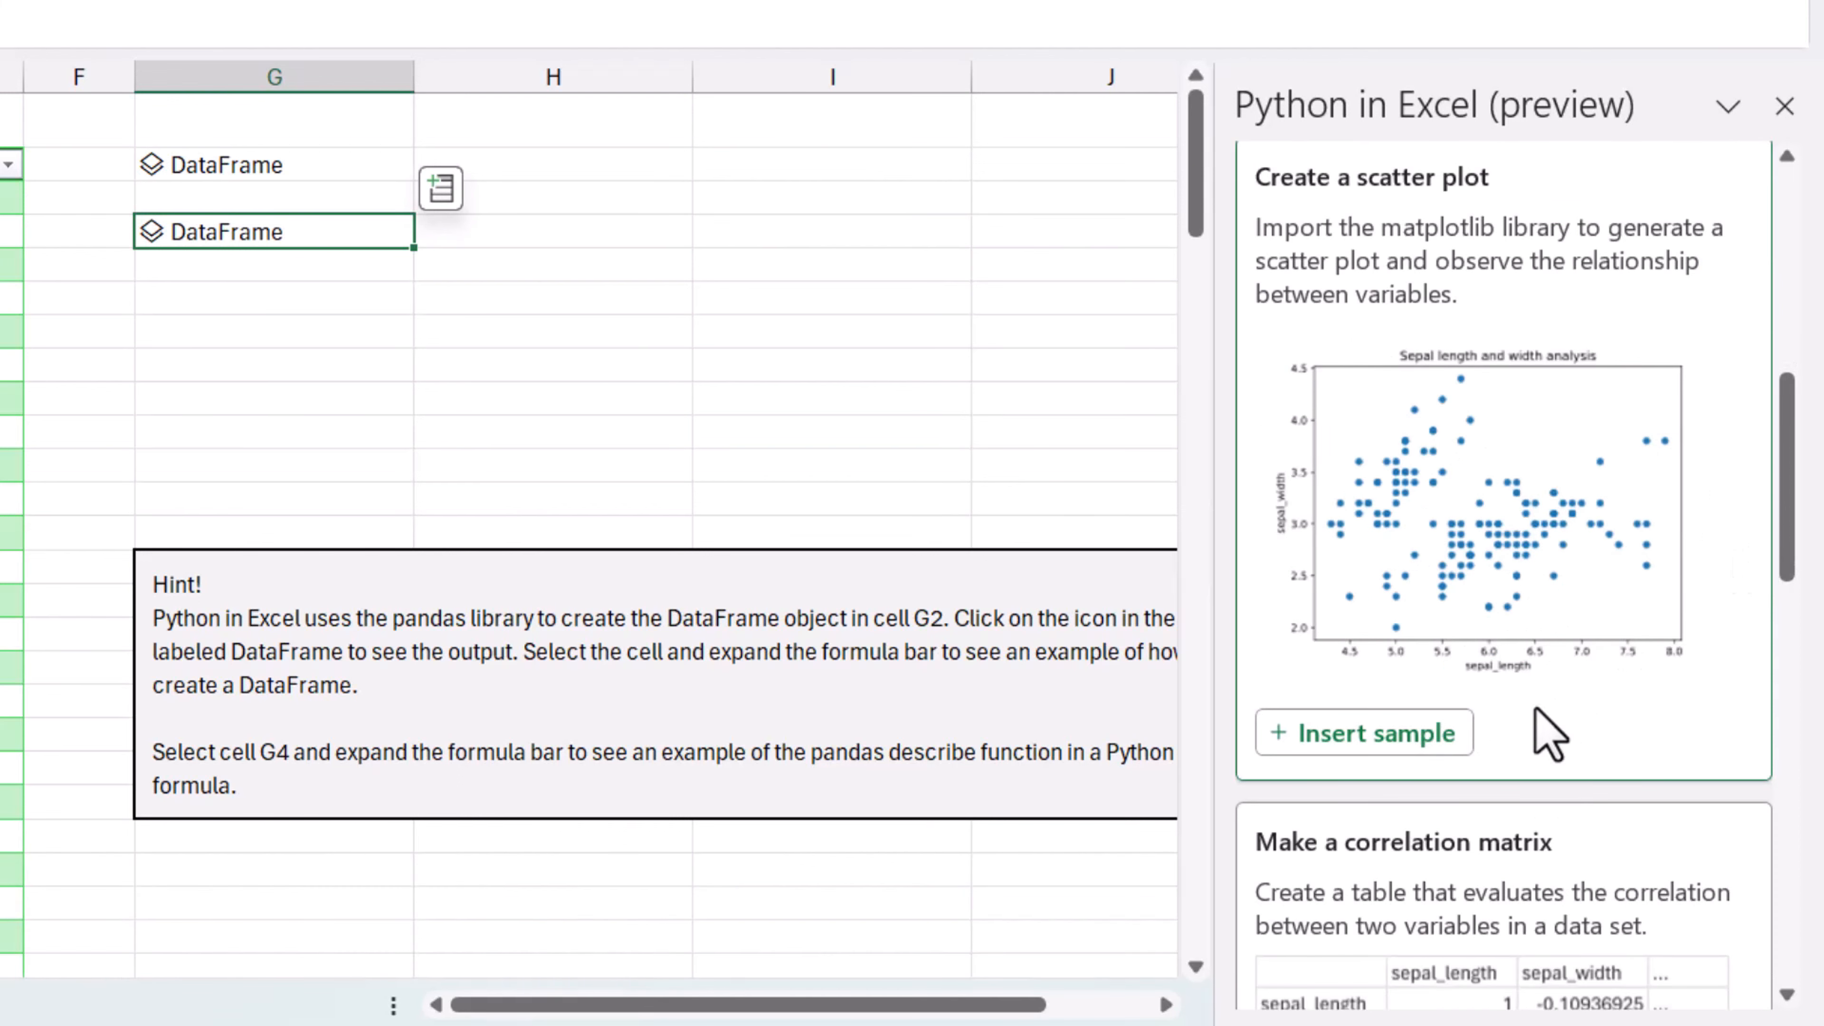
left_click(1395, 740)
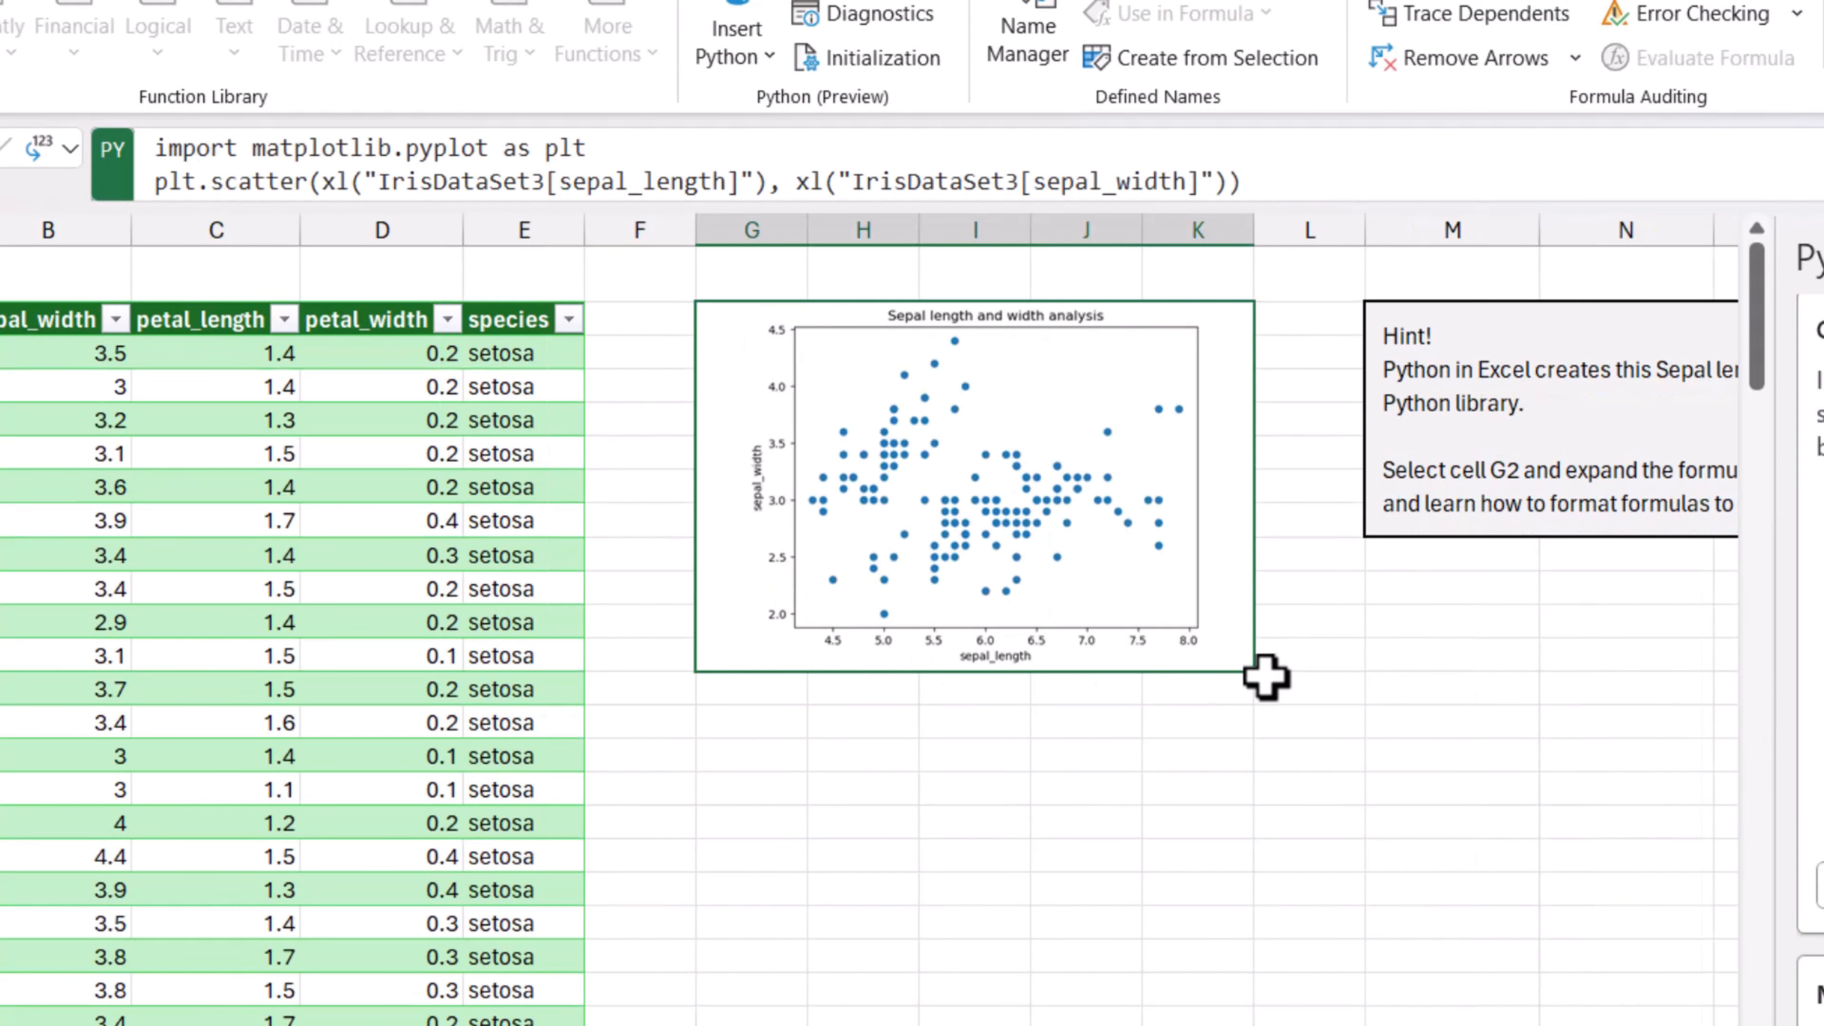
Step: Enlarge the scatter plot by widening column K and increasing the height of row 12
left_click_drag(1257, 234, 1474, 252)
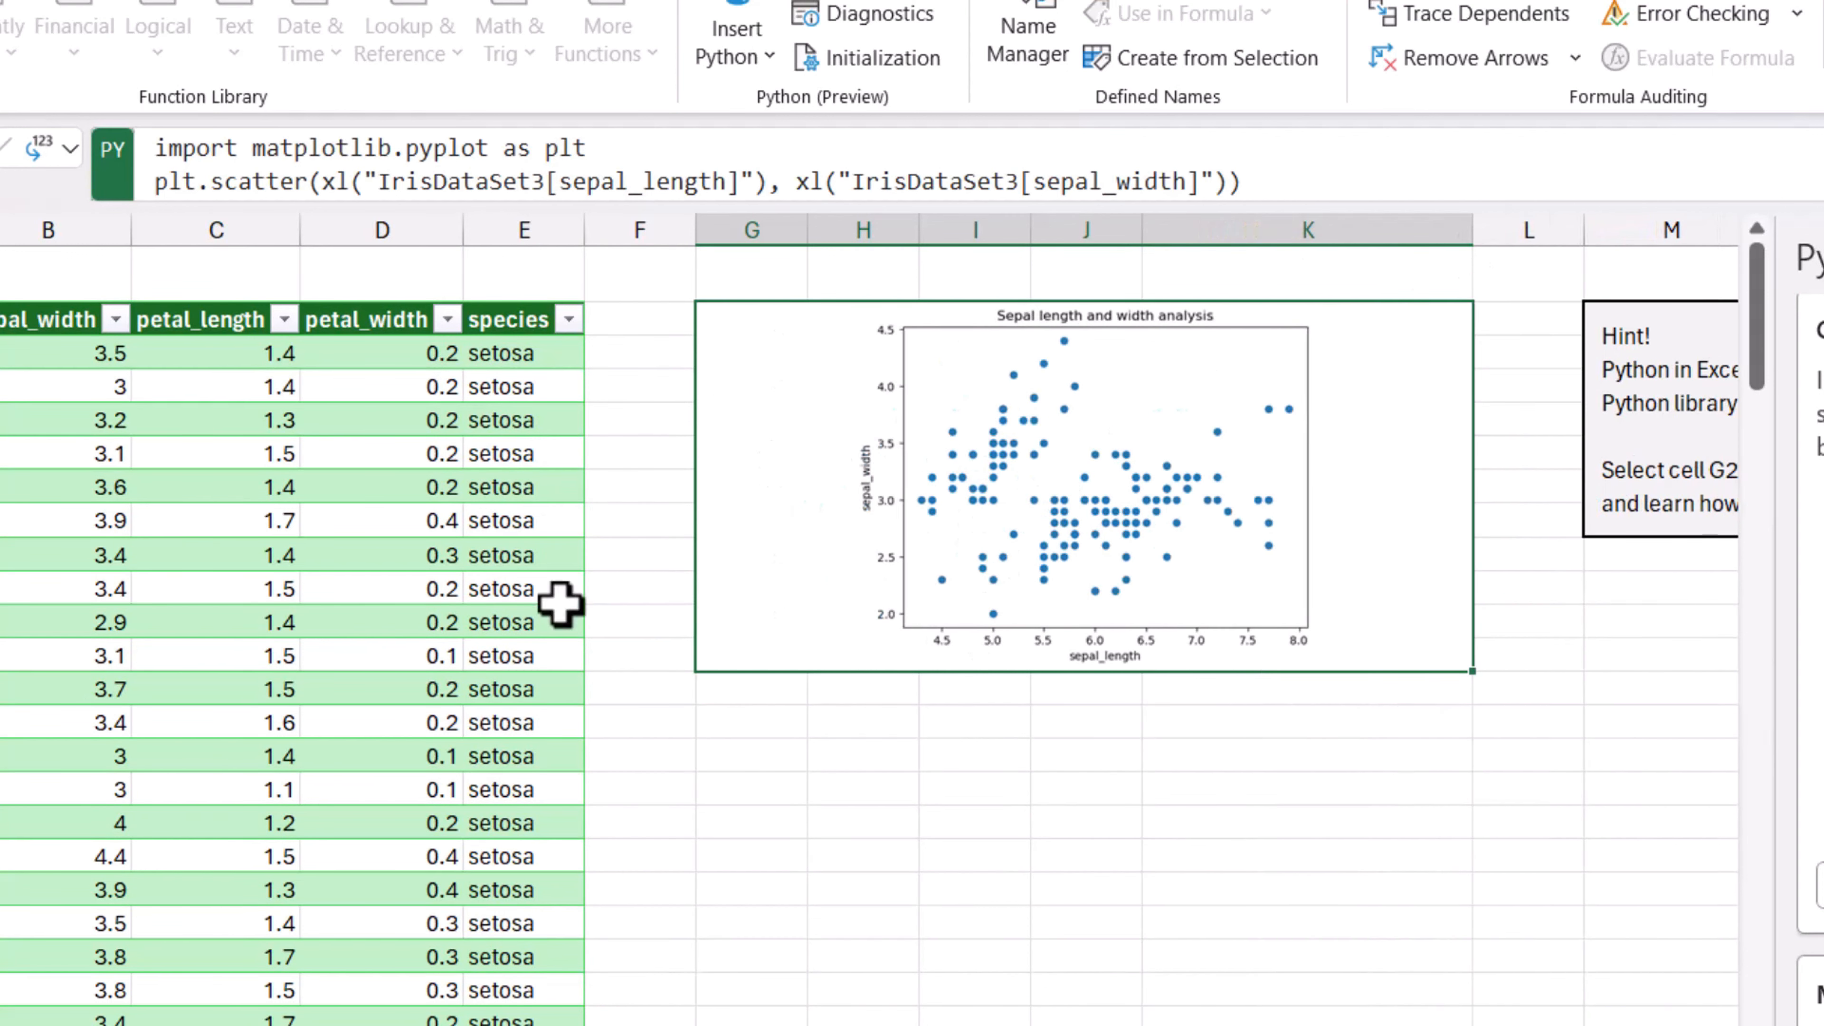
left_click_drag(4, 672, 4, 880)
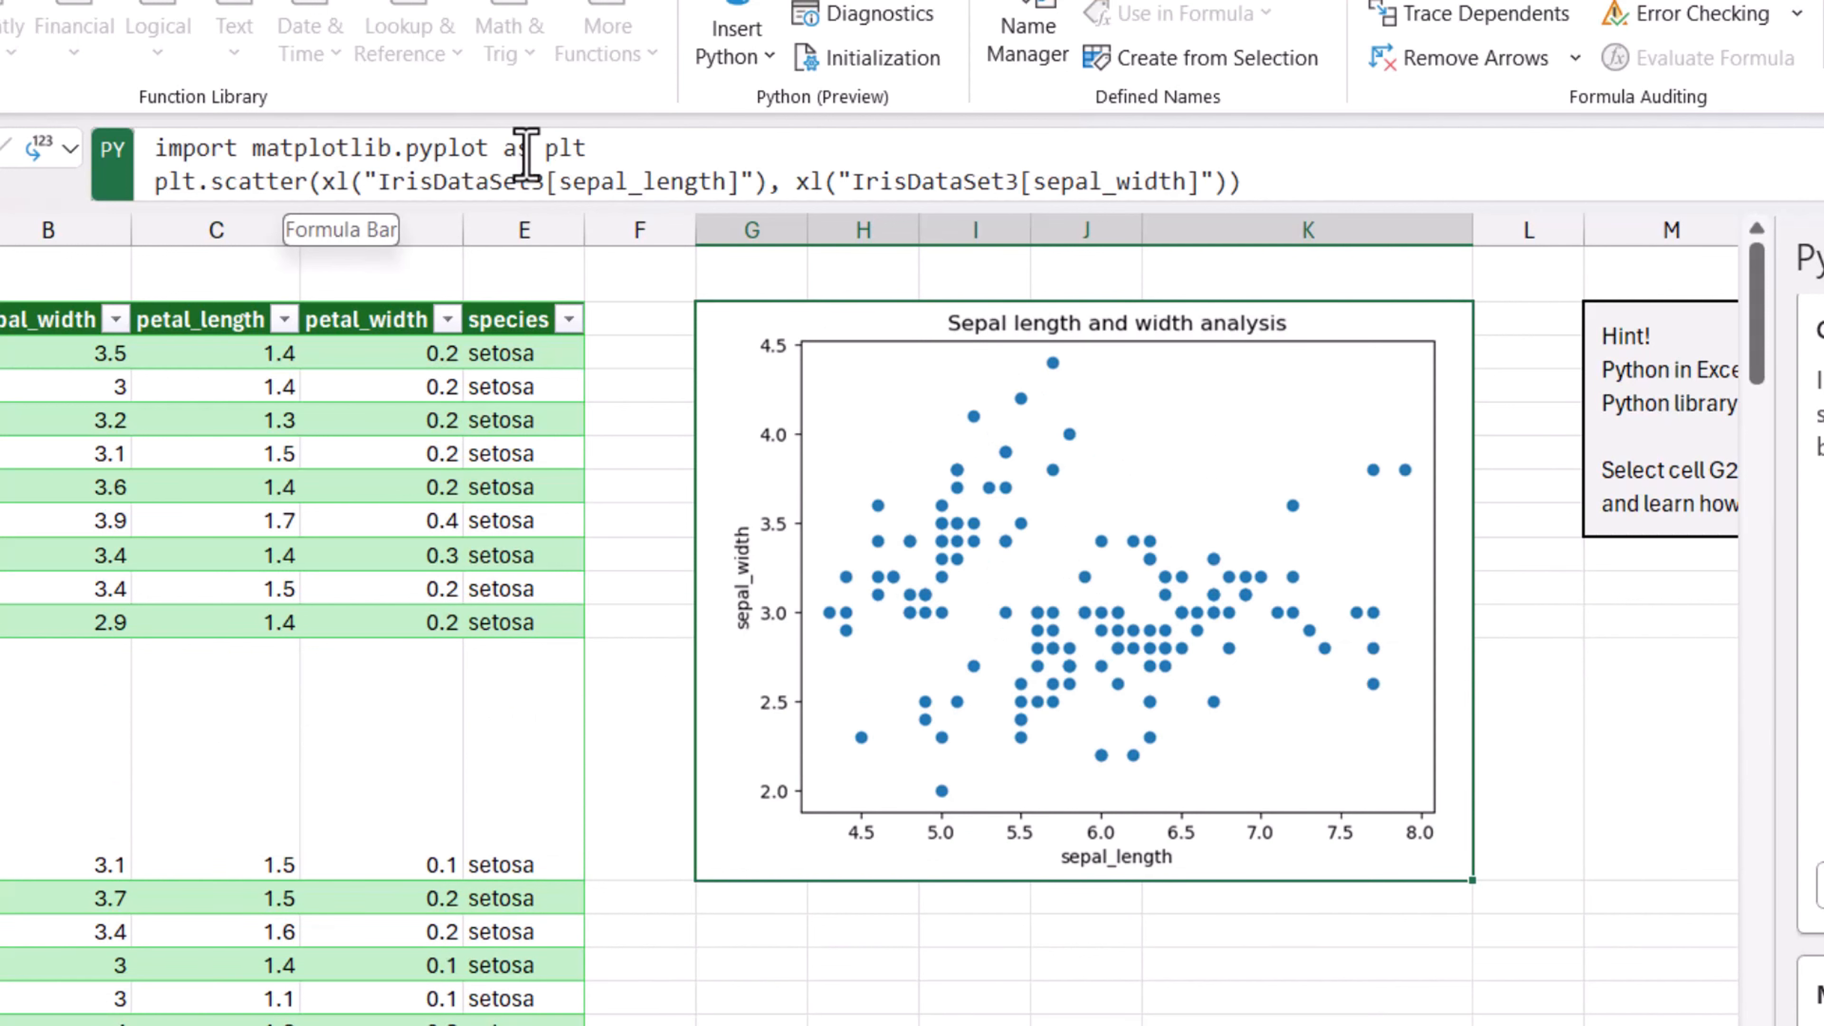
Step: Expand the formula bar to show the scatter plot's full Python code and commit the code as it is
left_click(643, 151)
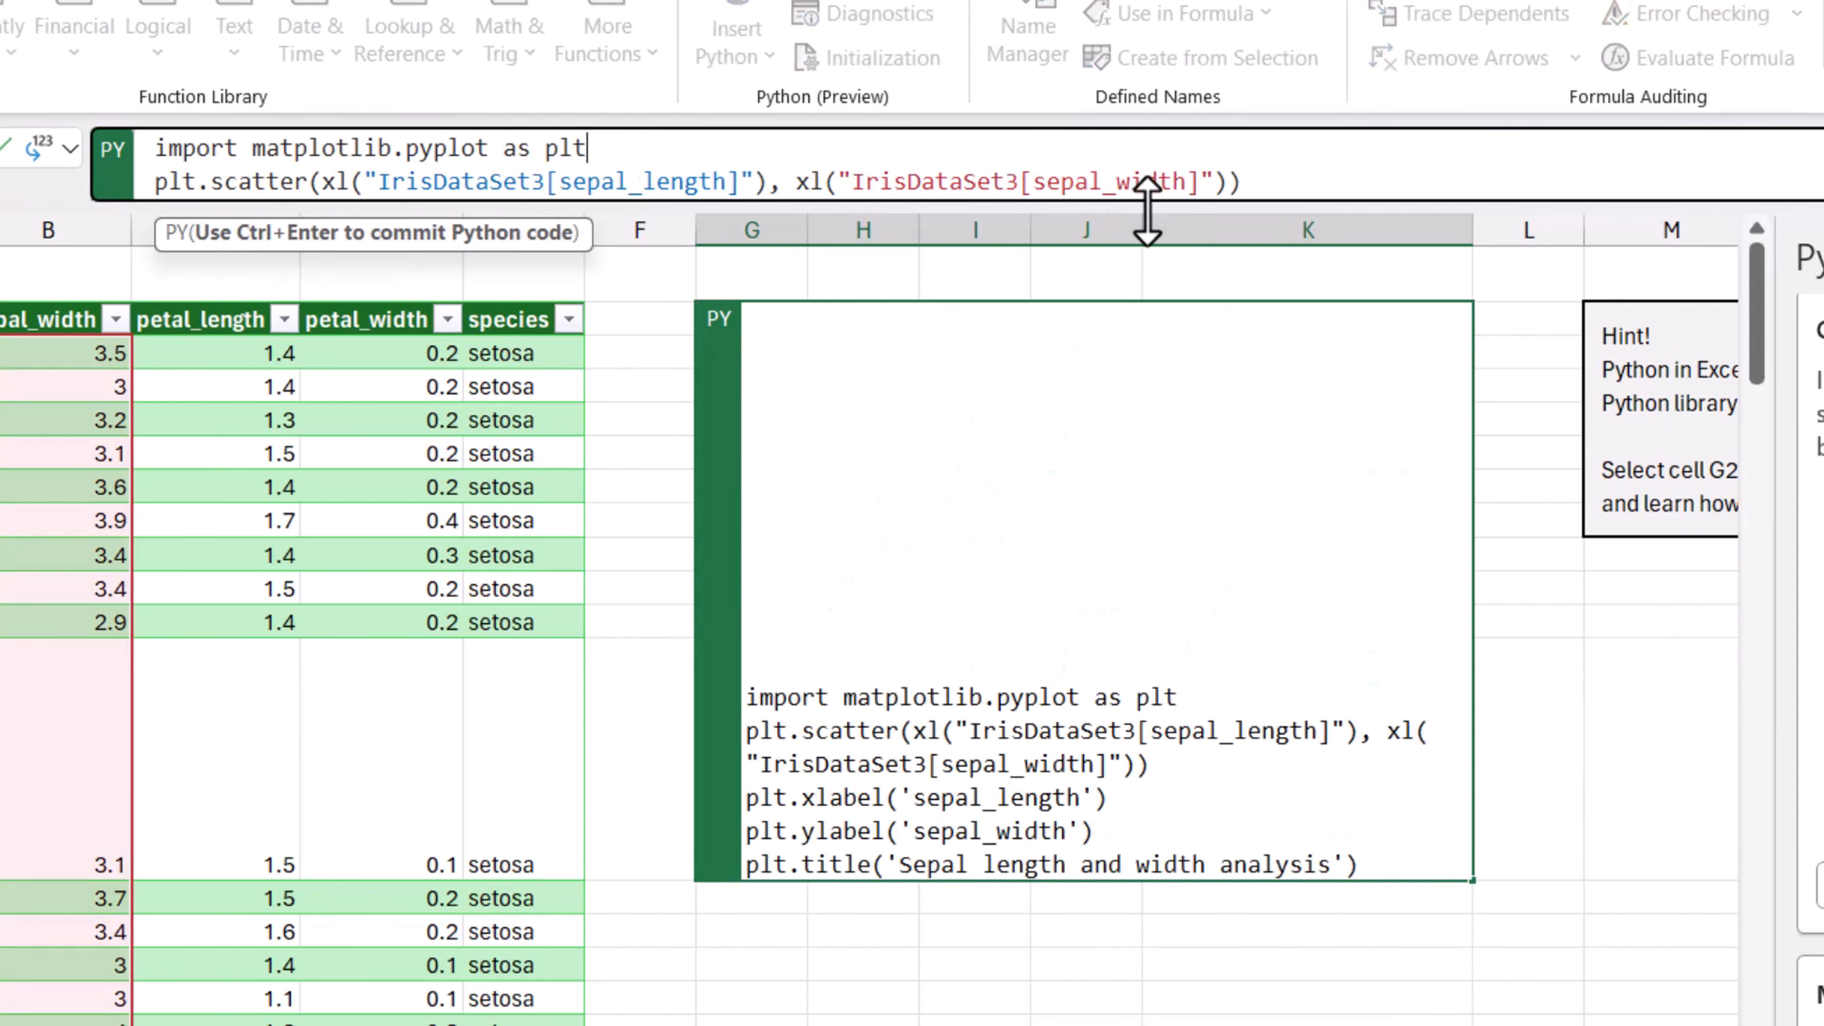
left_click_drag(1147, 211, 1146, 345)
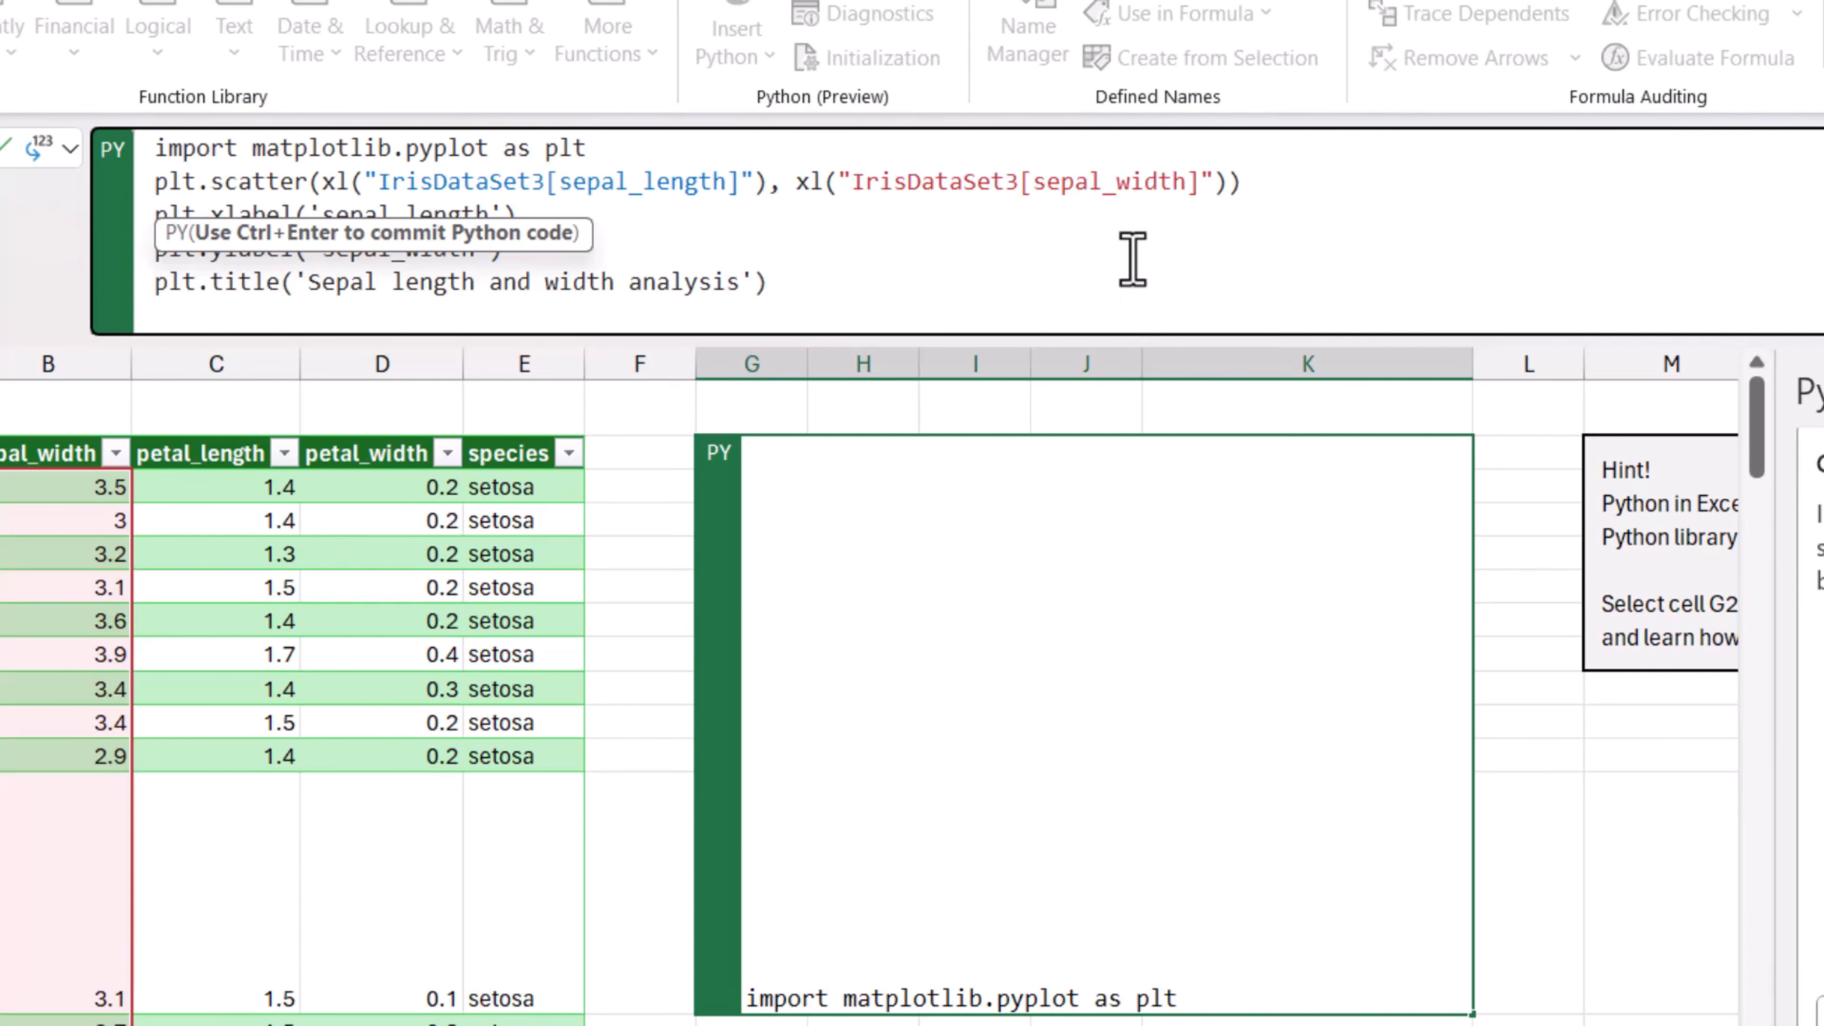
key("ctrl+Return")
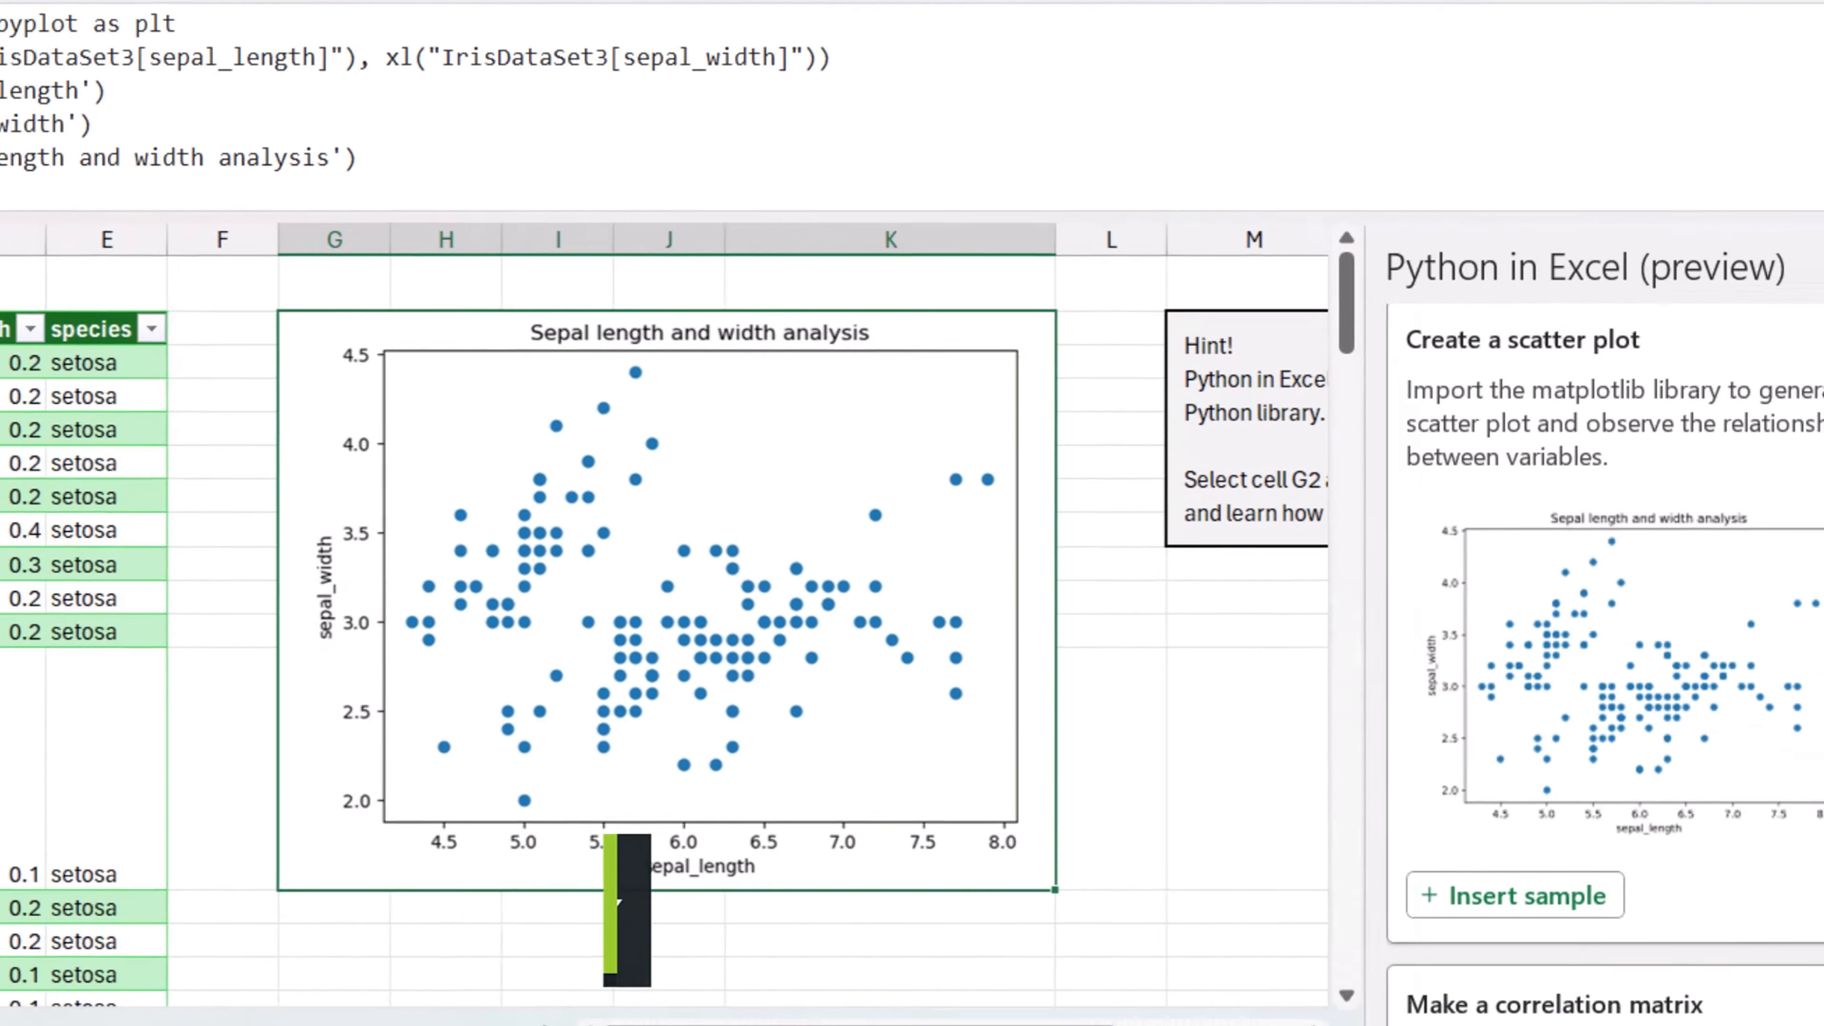
Step: Insert the "Make a correlation matrix" sample and review the matrix across cells G2:K6
scroll(1405, 633, "down", 2)
scroll(1406, 629, "down", 4)
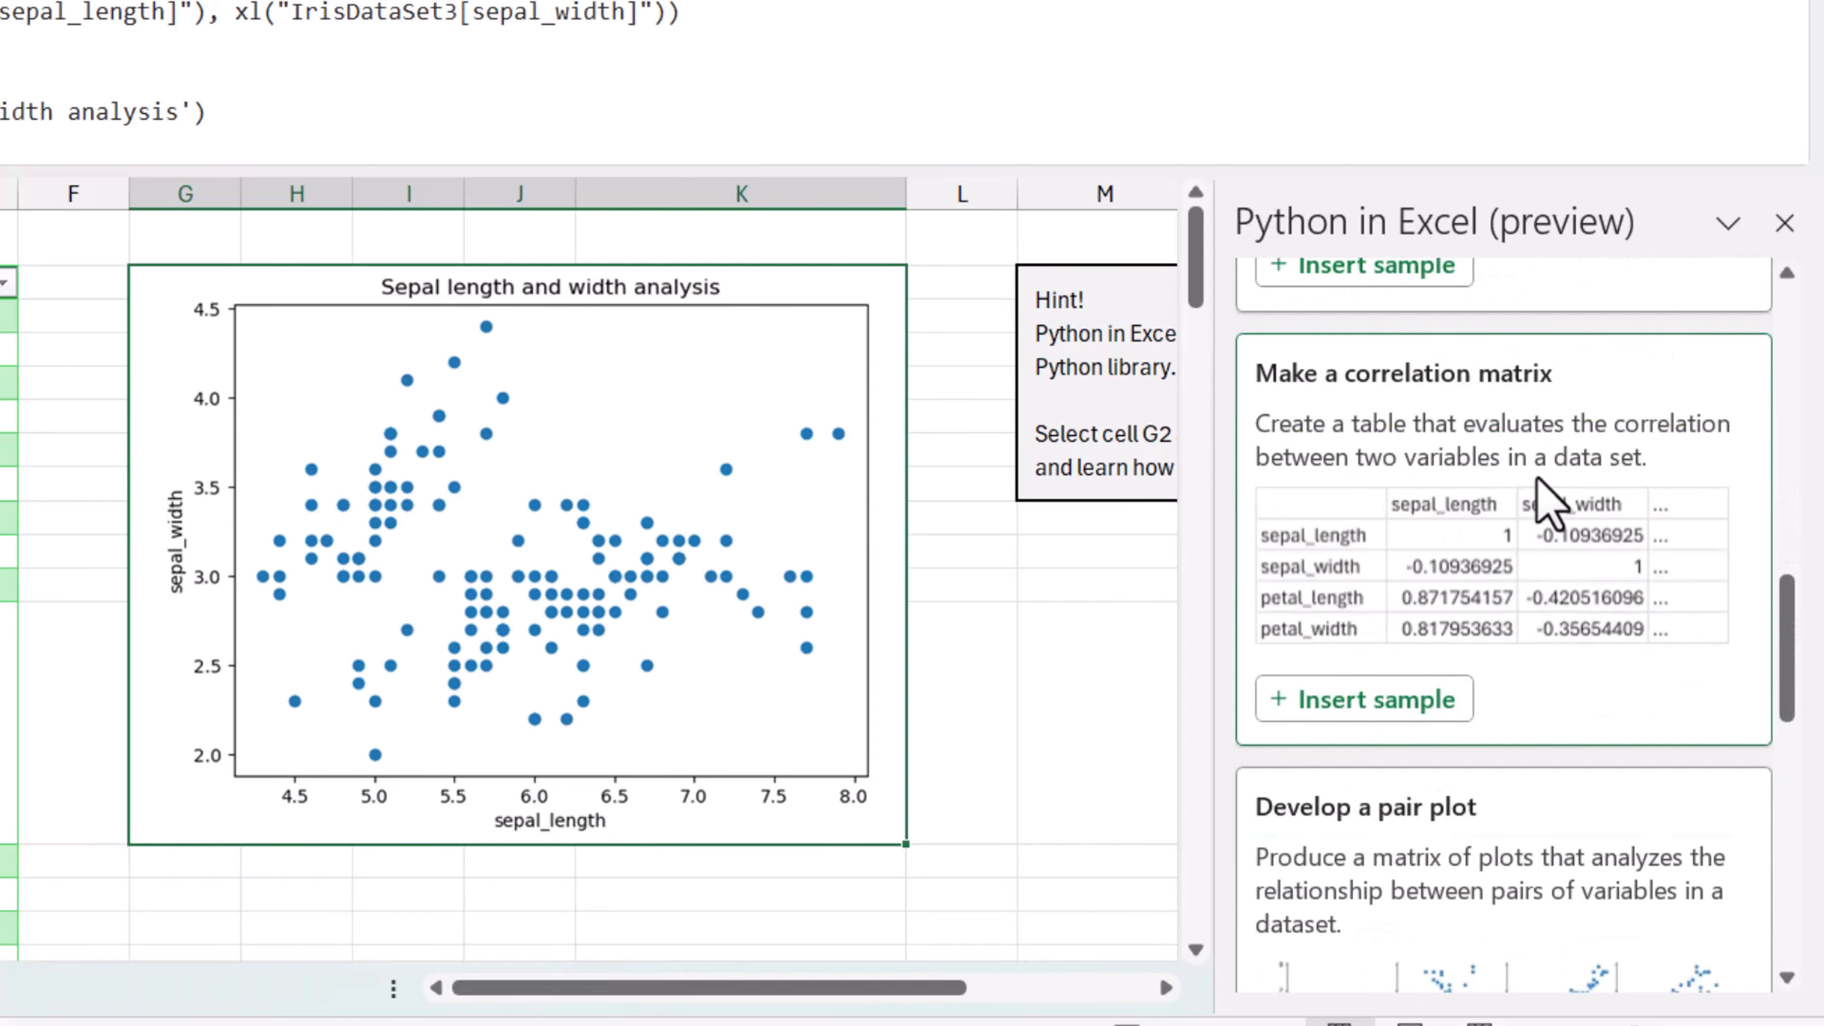
left_click(1429, 707)
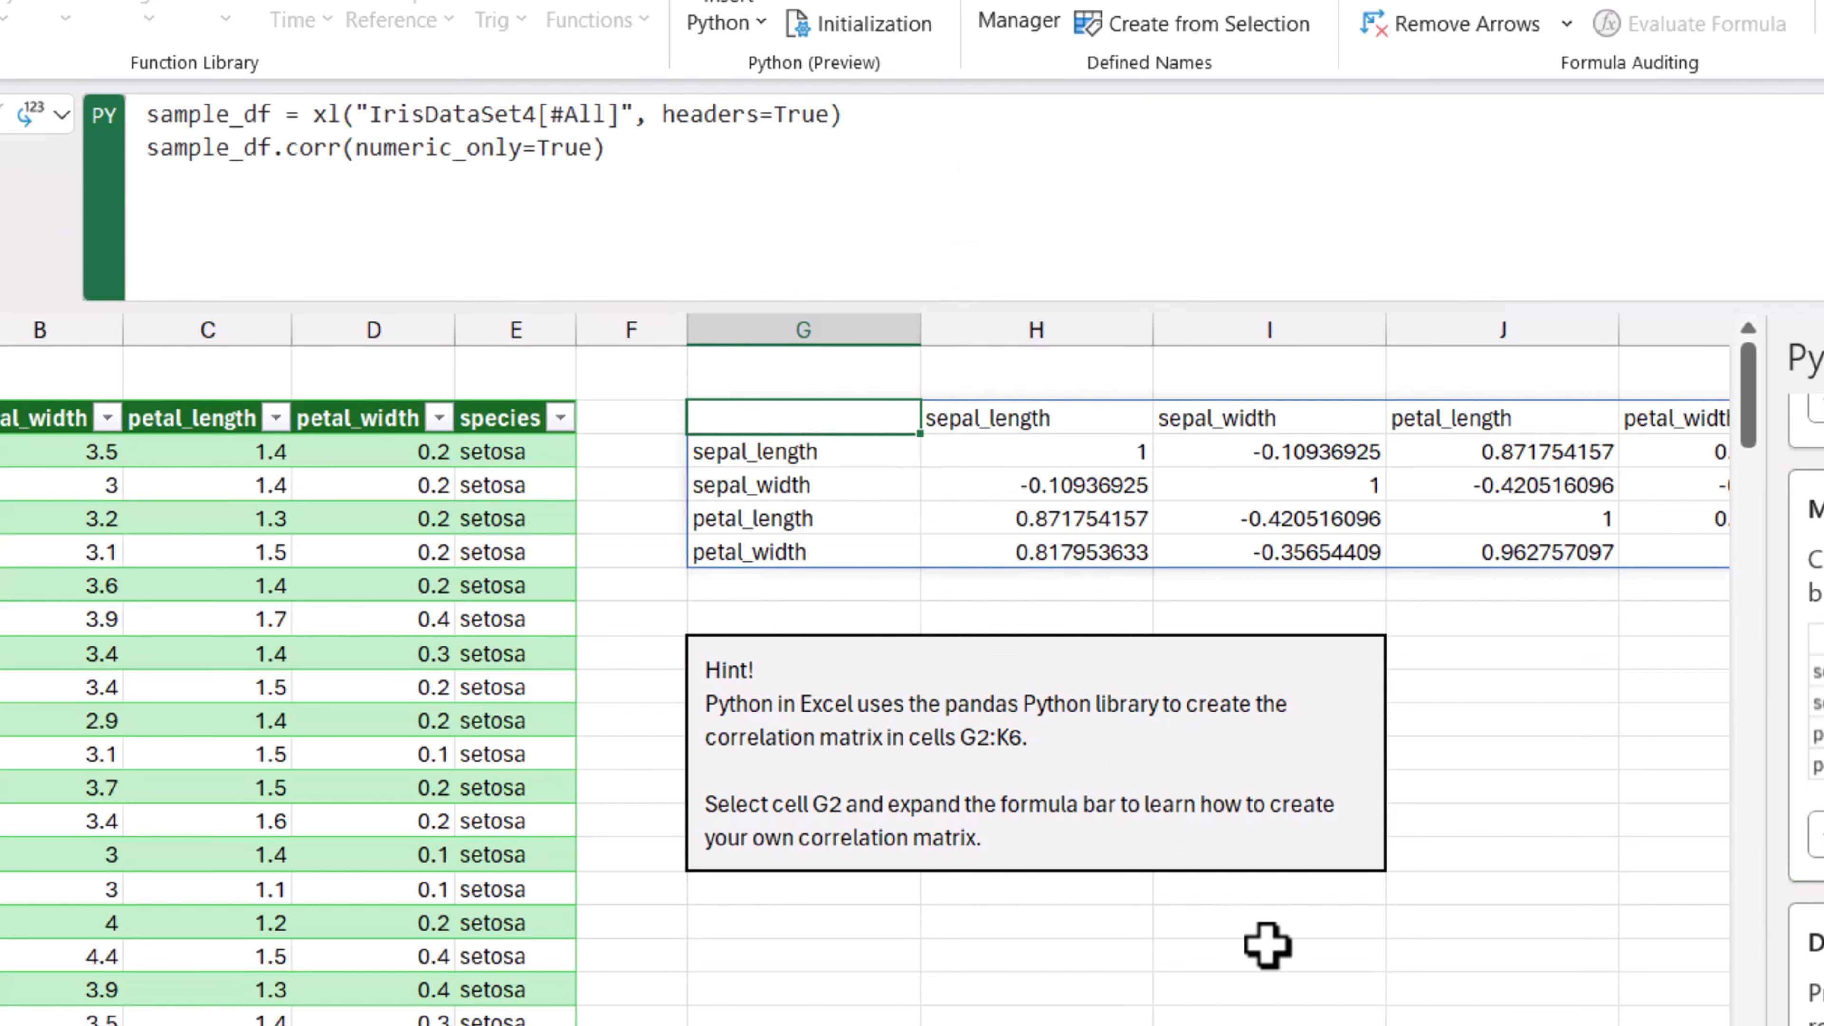
scroll(865, 669, "right", 1)
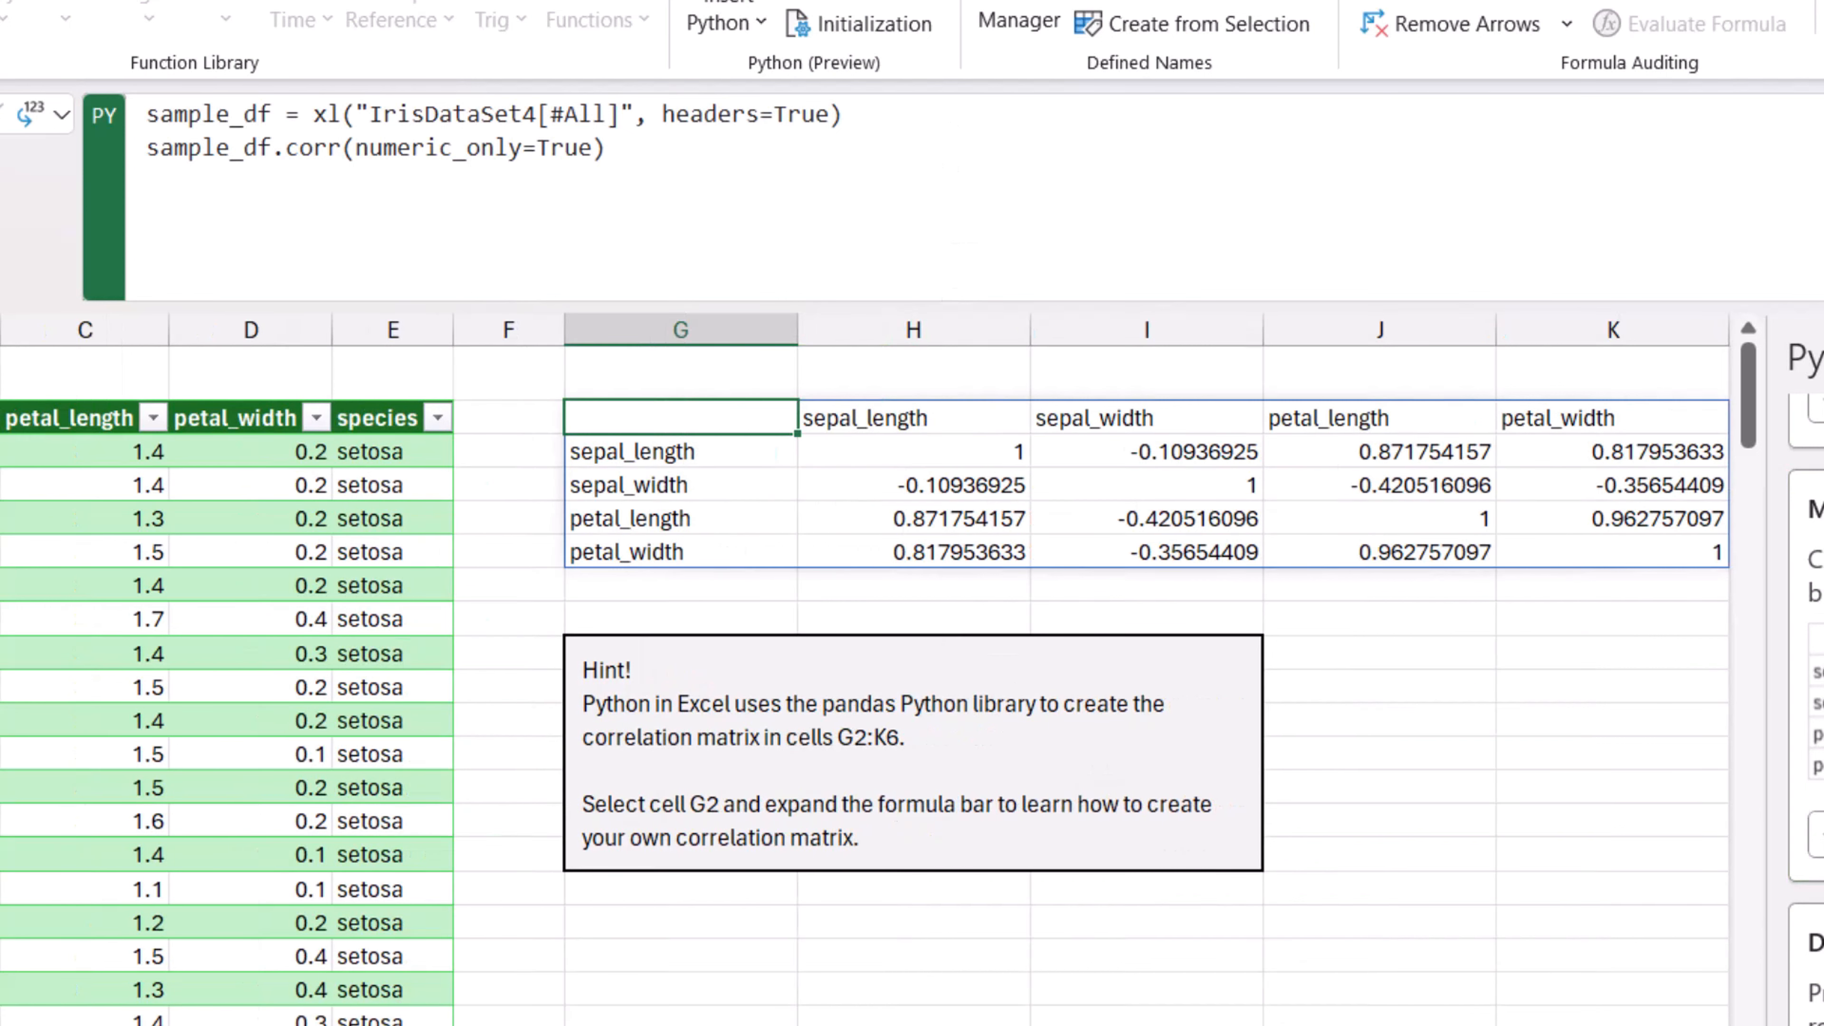
scroll(1513, 995, "right", 2)
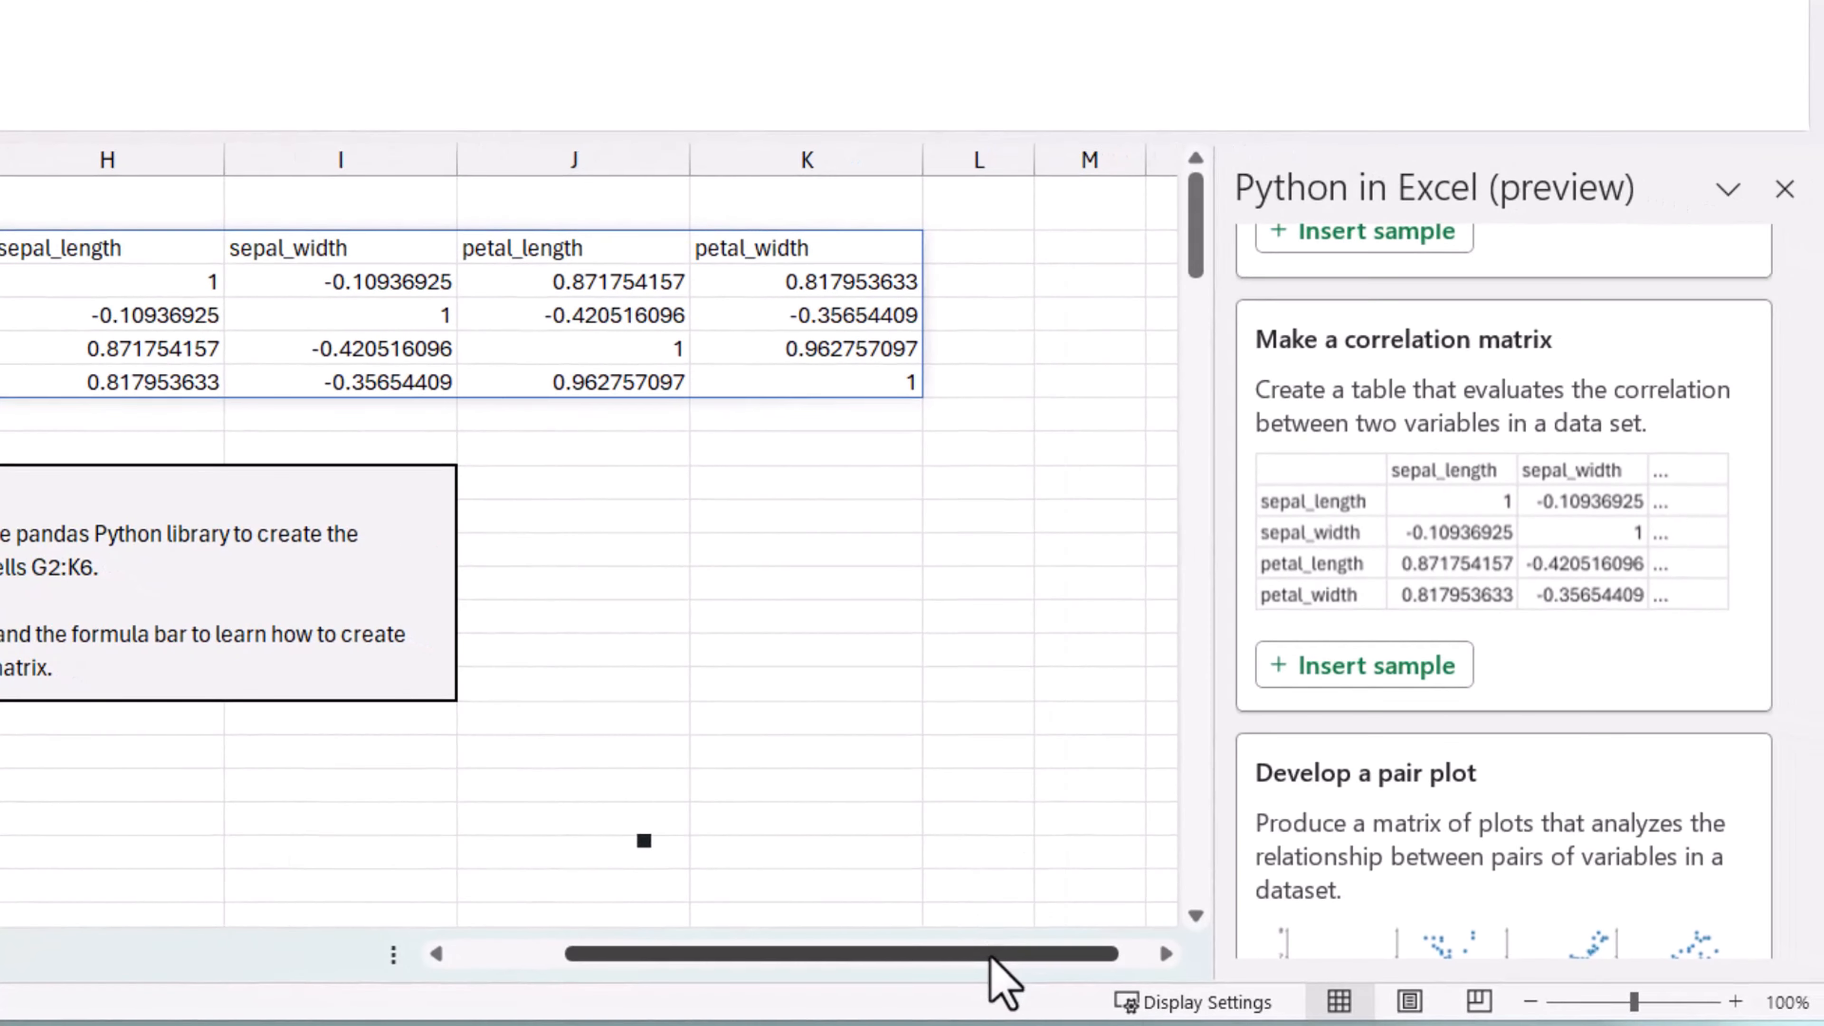
left_click_drag(993, 954, 877, 950)
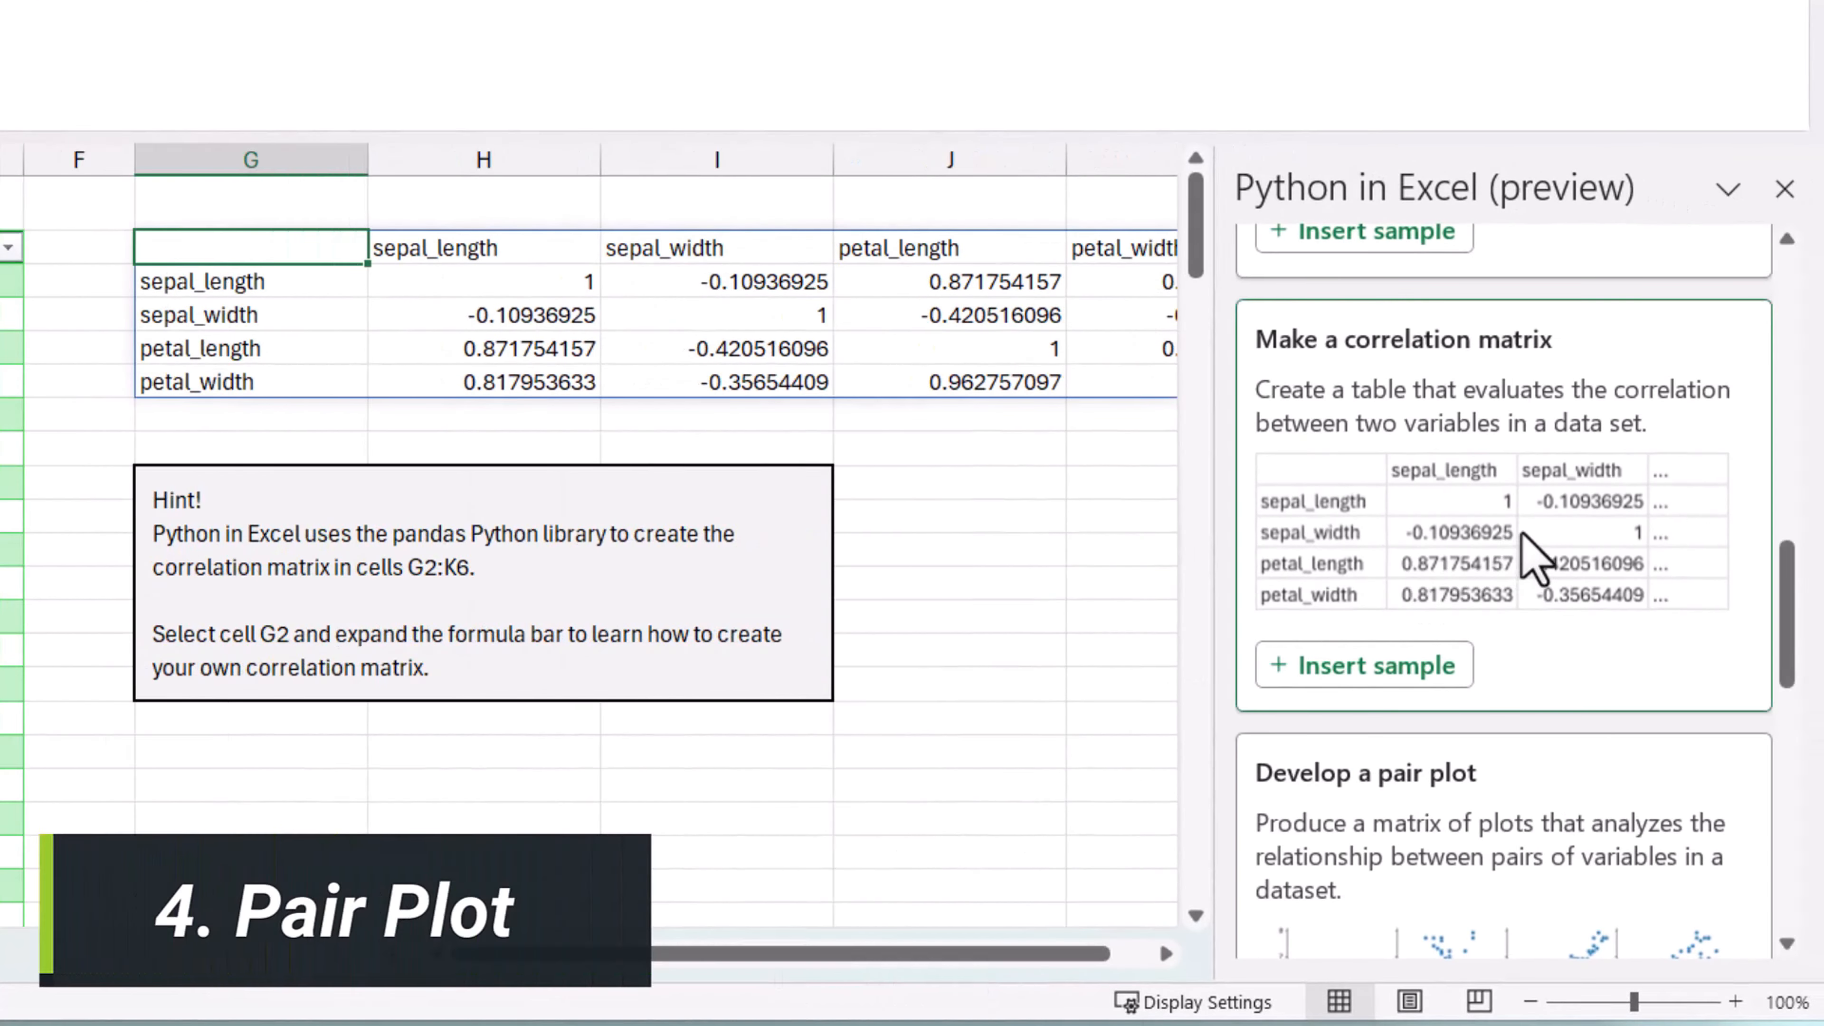
Step: Insert the "Develop a pair plot" sample and select the plot in cell G2 to show its Python code
scroll(1531, 558, "down", 5)
scroll(1533, 554, "down", 1)
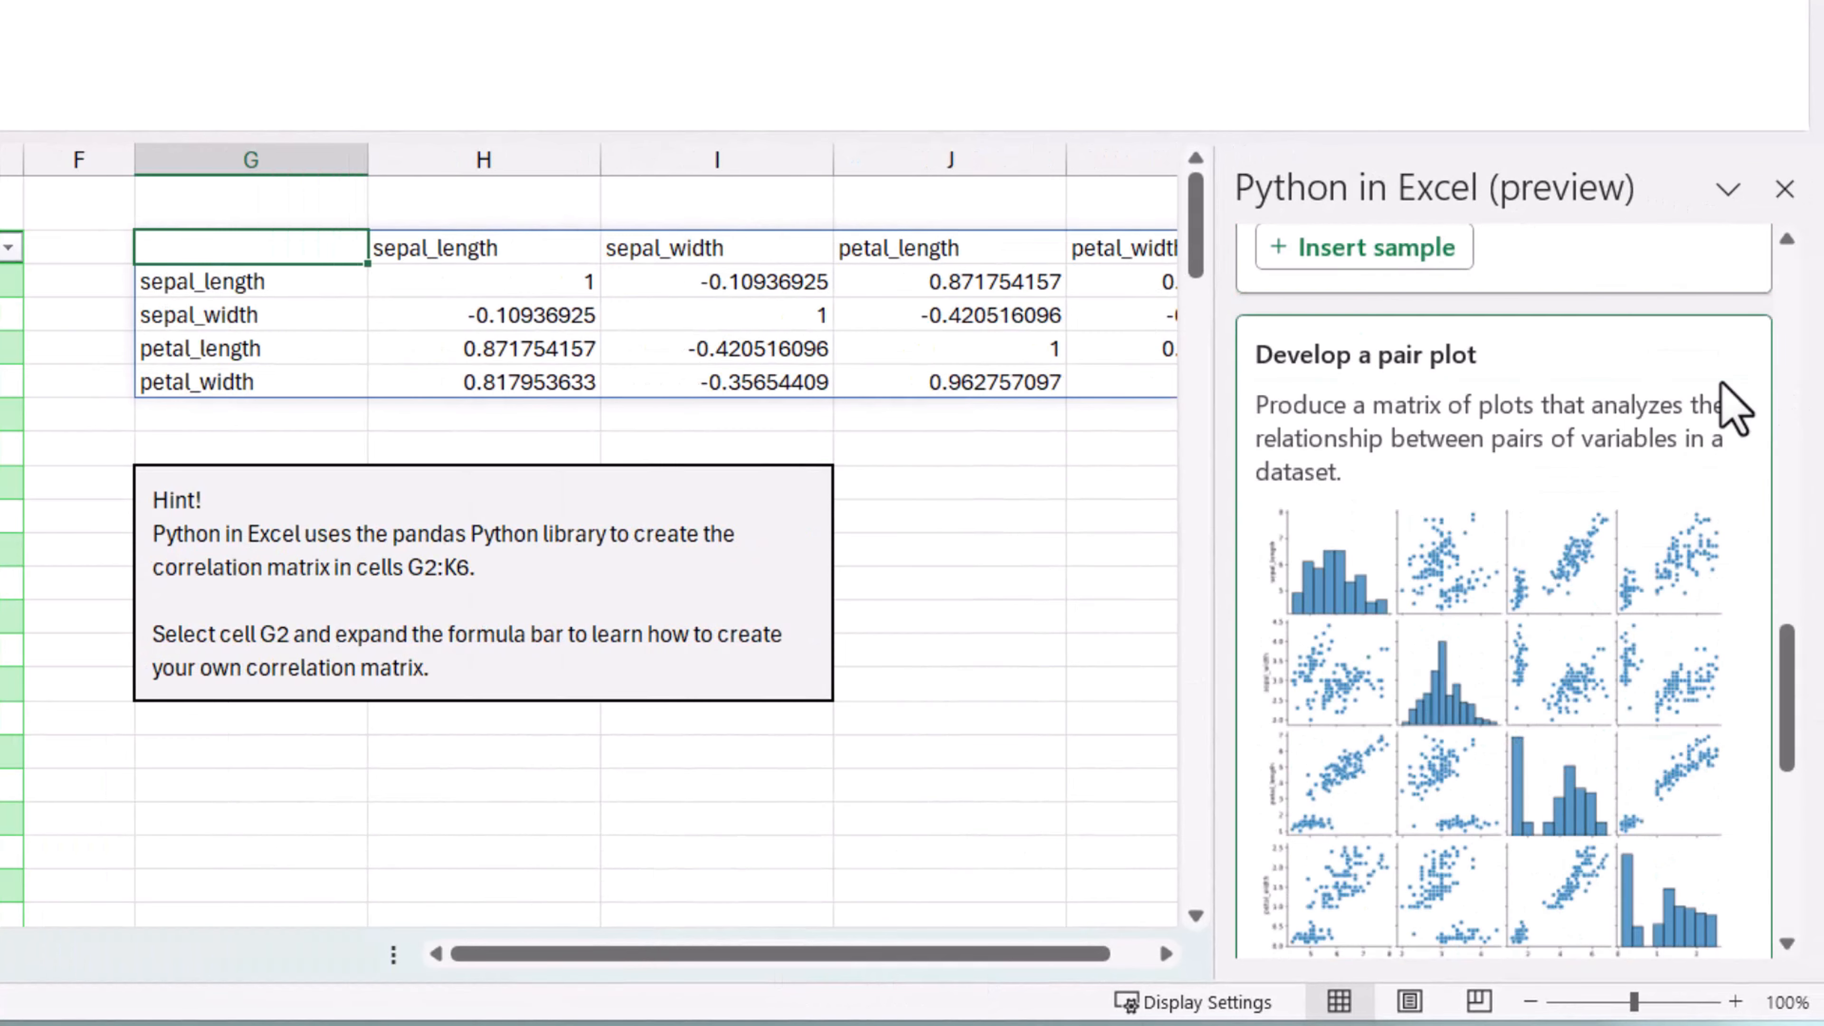
scroll(1763, 625, "down", 1)
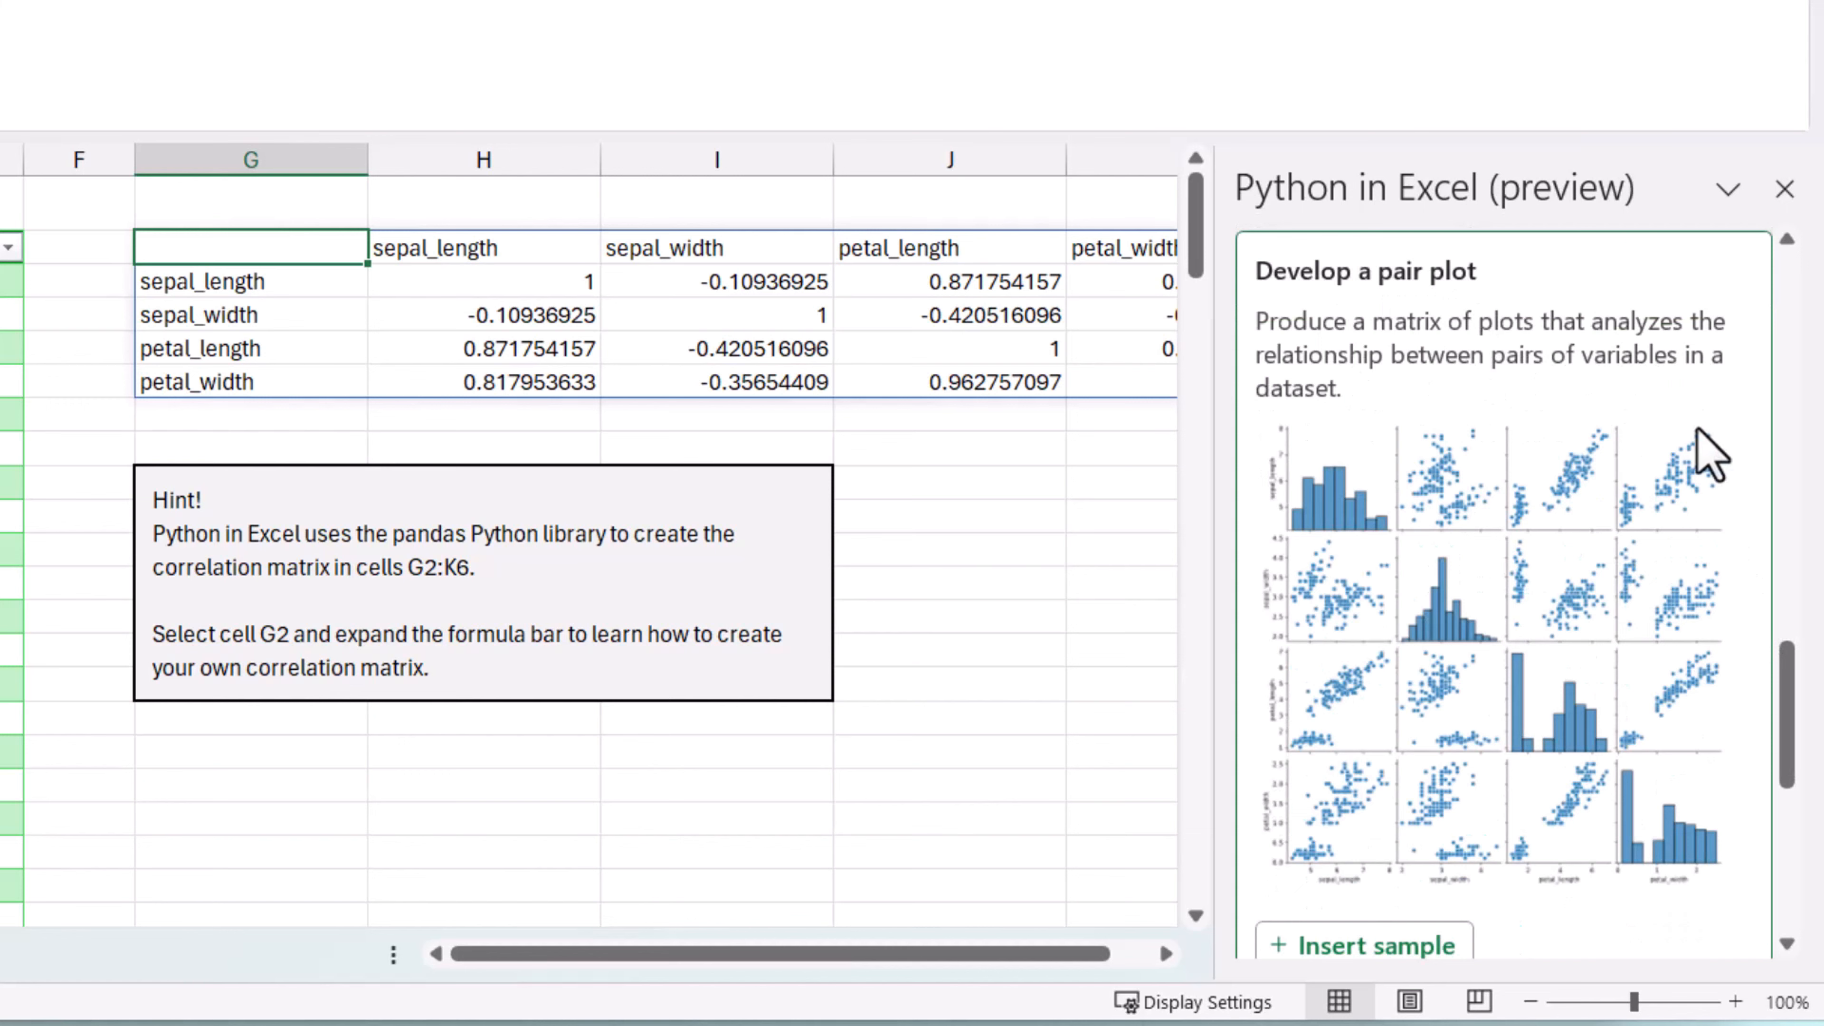
left_click(1418, 947)
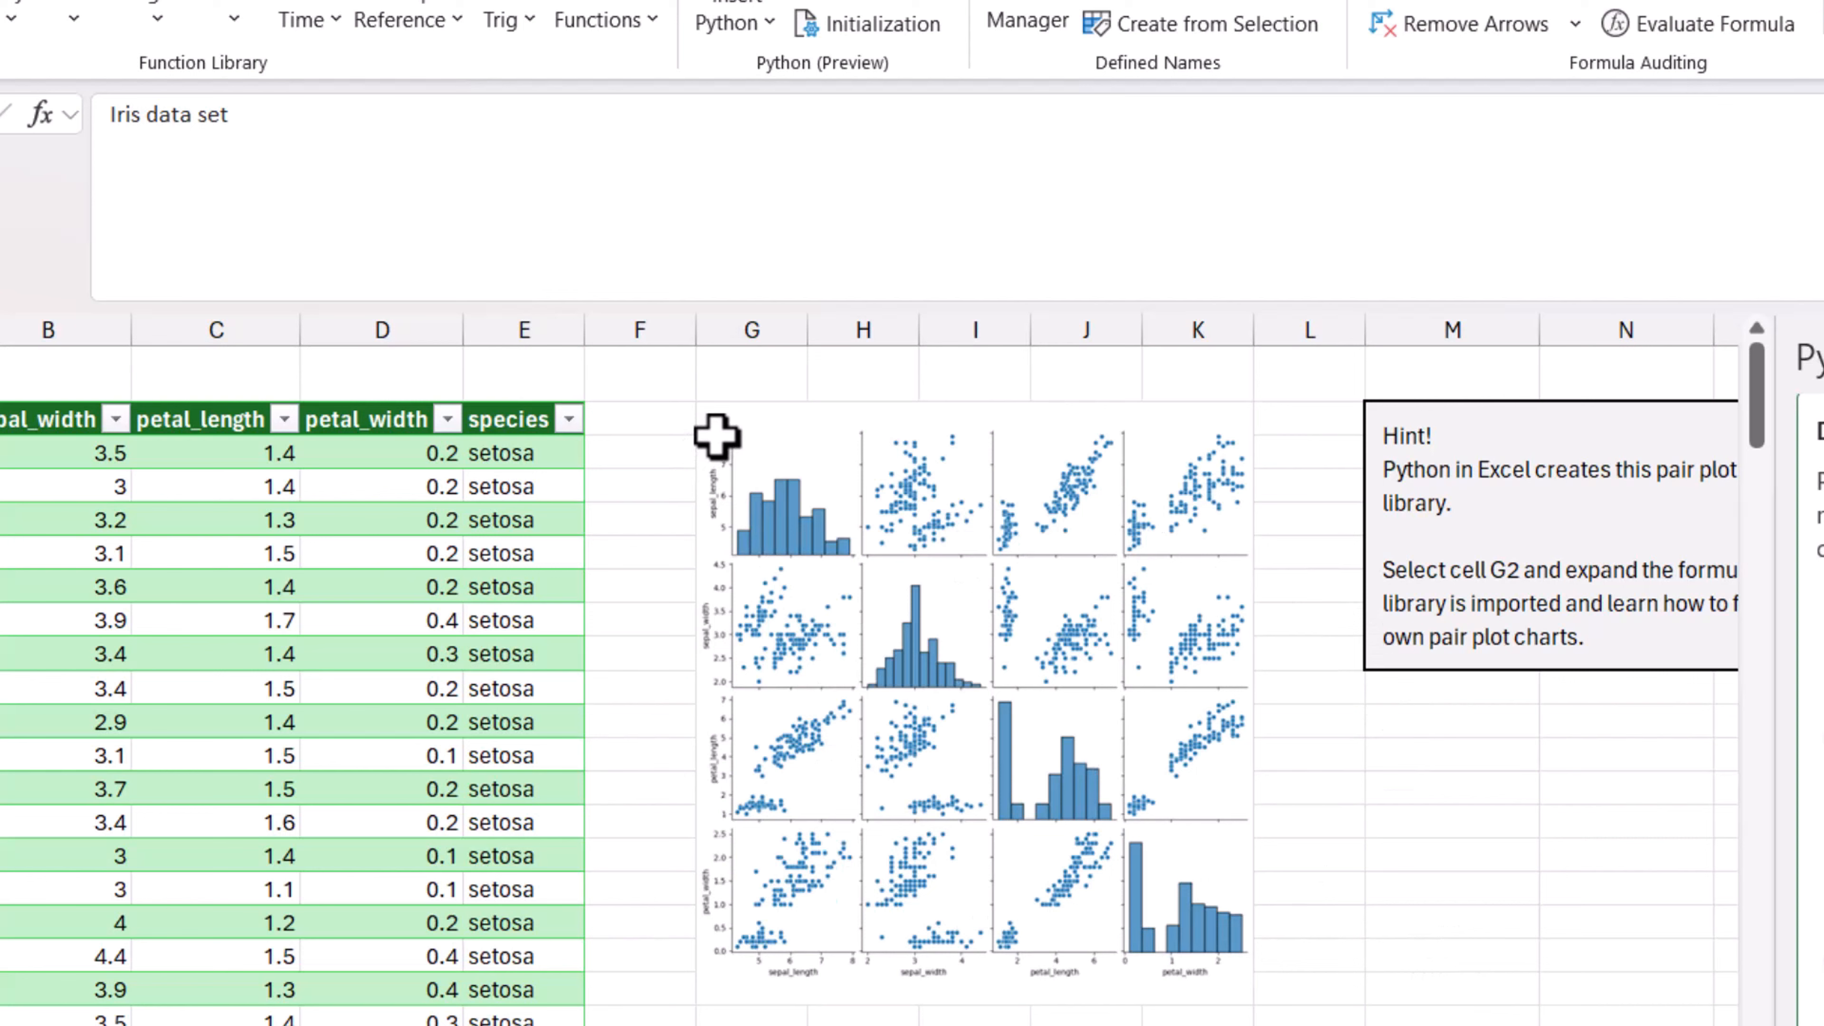
left_click(716, 435)
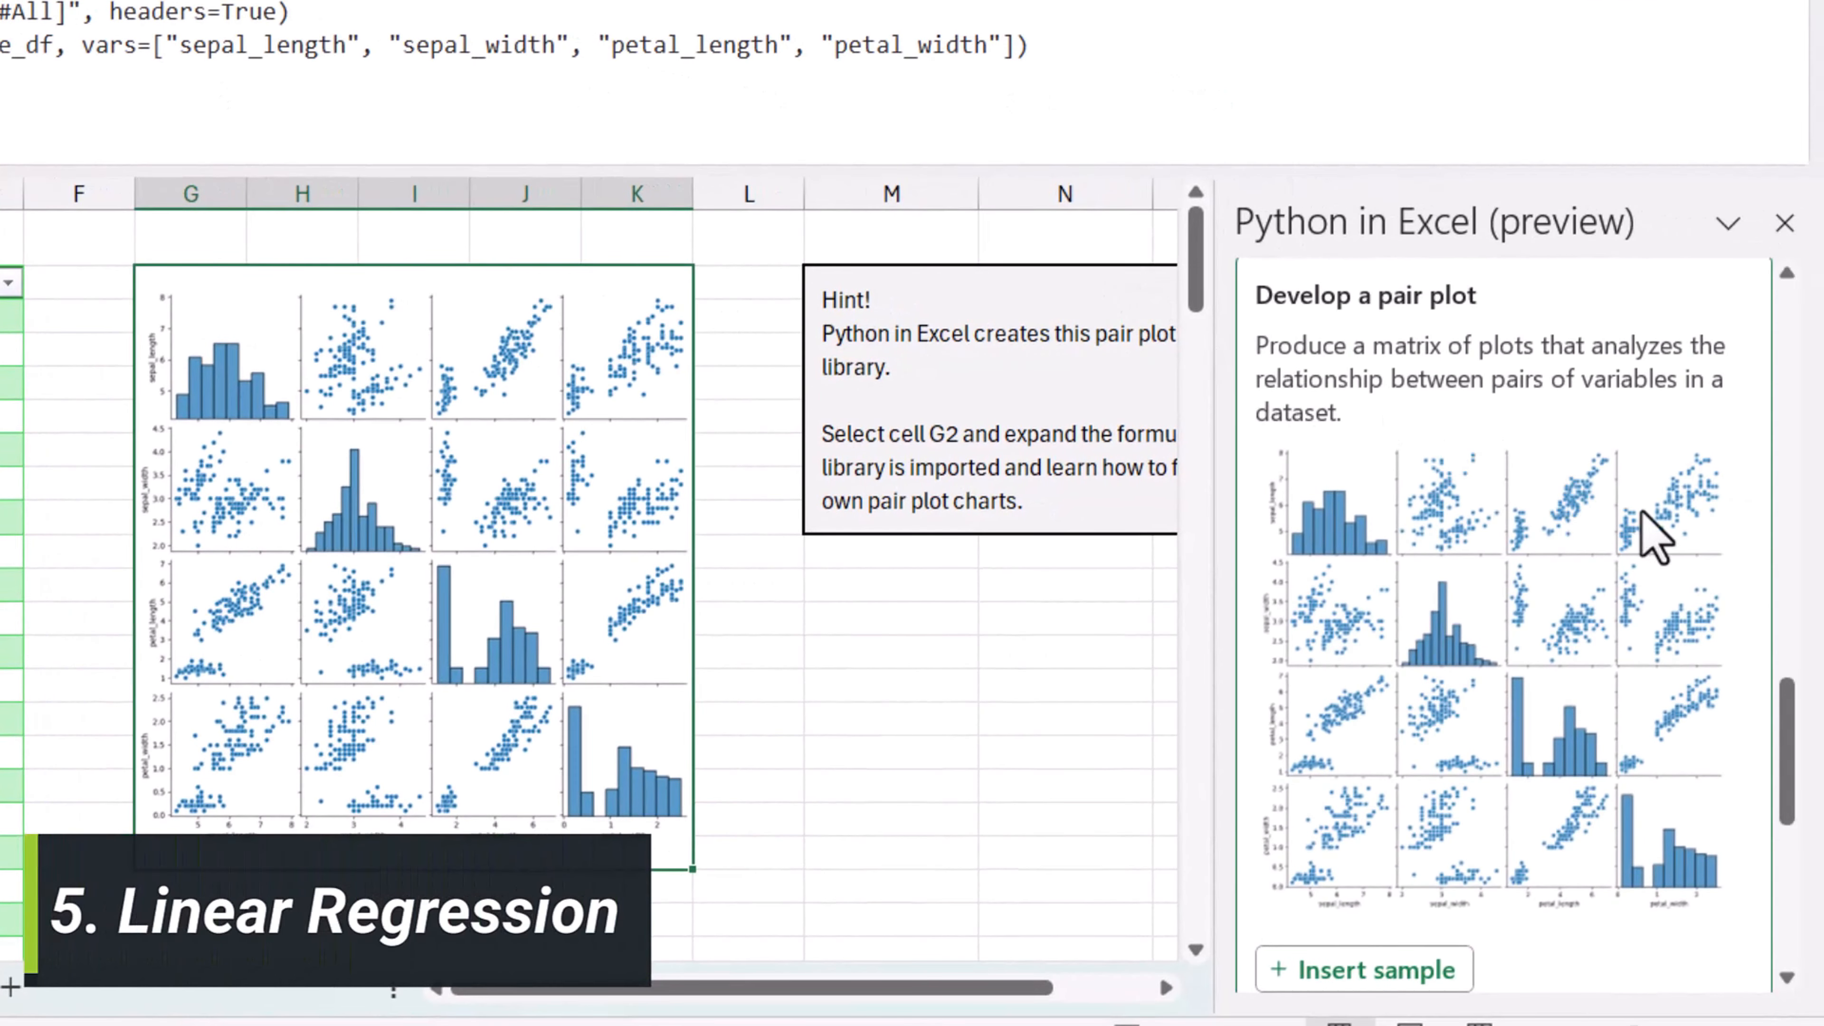
Step: Insert the "Generate a linear regression" sample from the Python in Excel examples
scroll(1657, 517, "down", 2)
scroll(1669, 543, "down", 5)
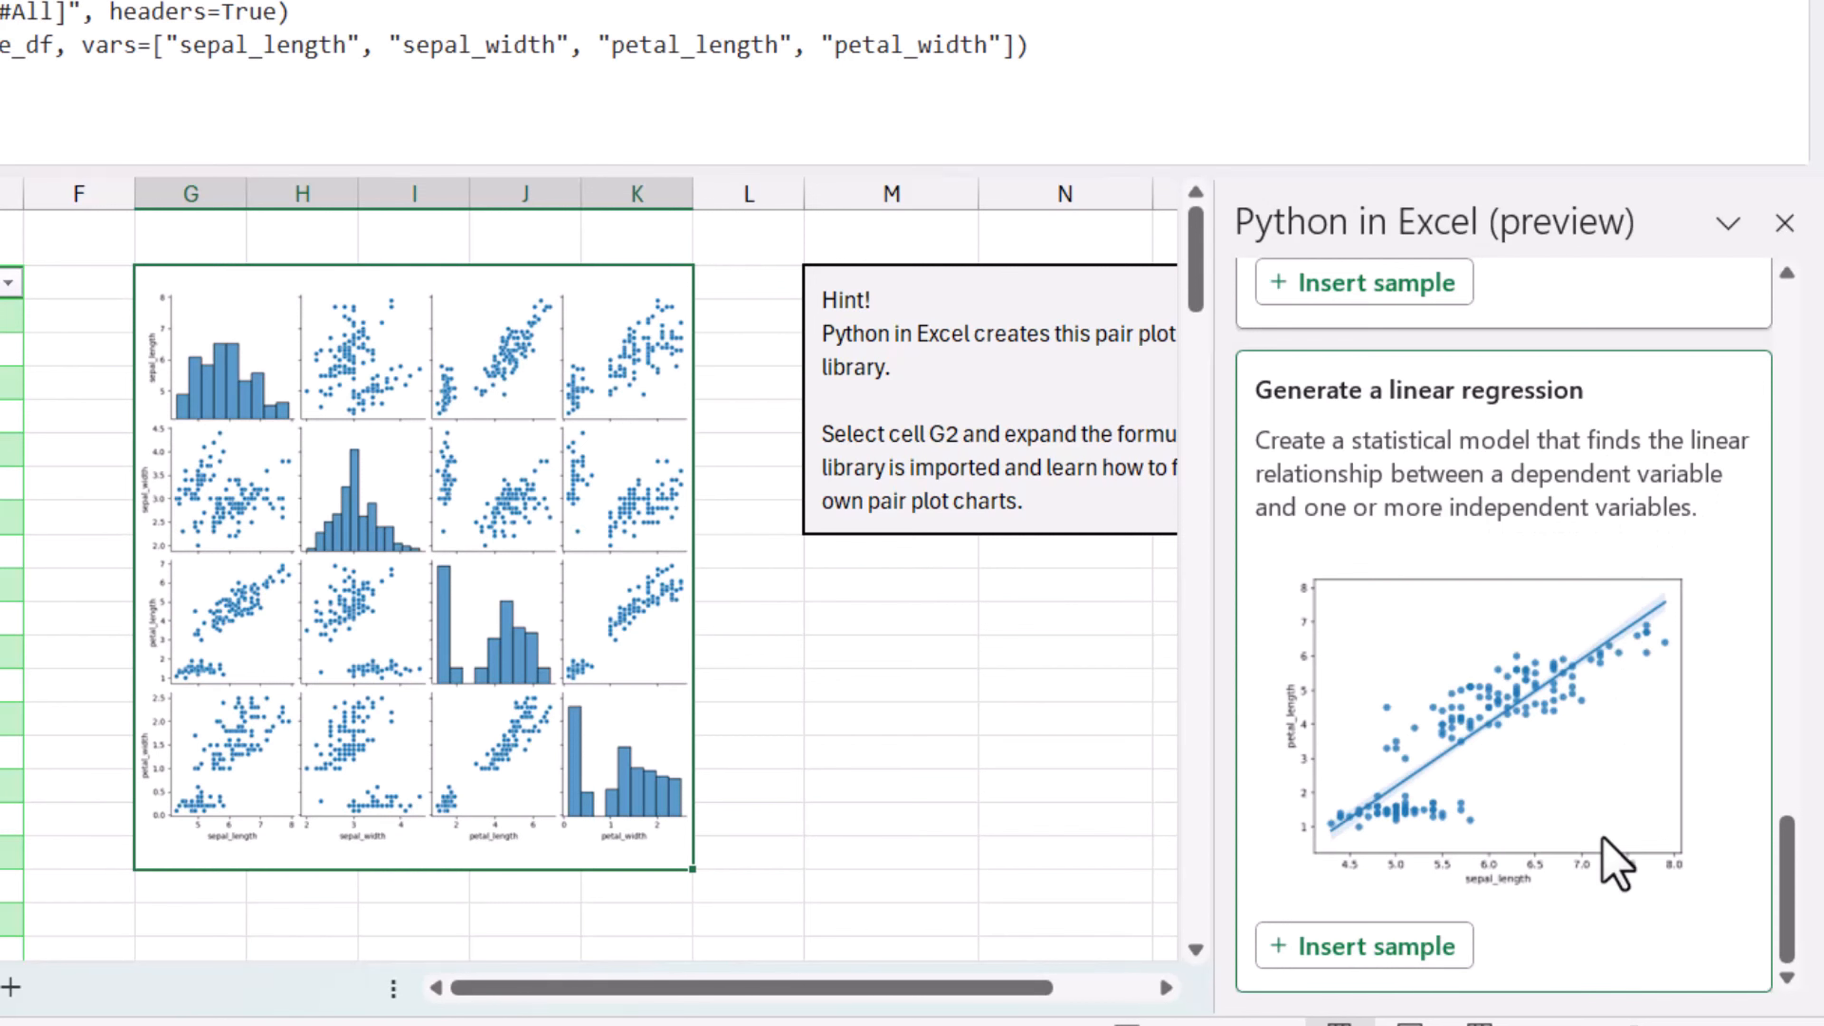
left_click(1415, 956)
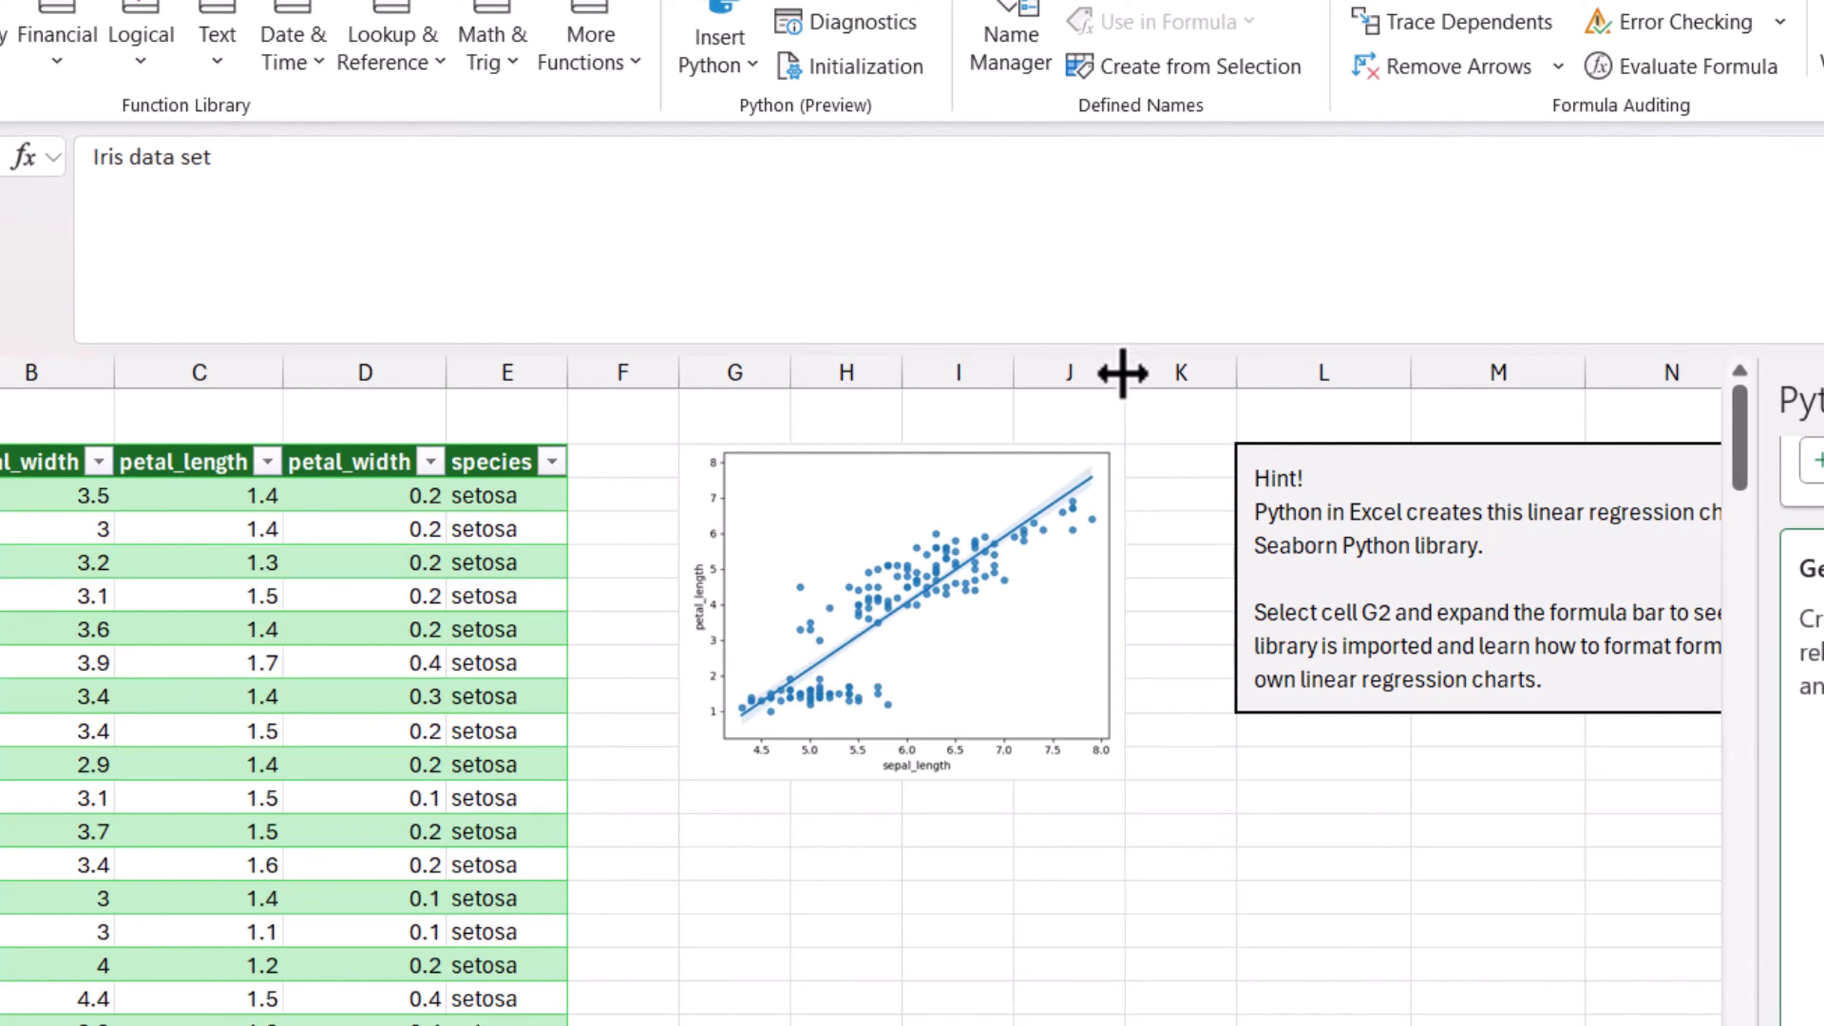
Step: Enlarge the linear regression plot by widening column J and heightening row 11, and select the plot to show its code
left_click_drag(1124, 373, 1561, 410)
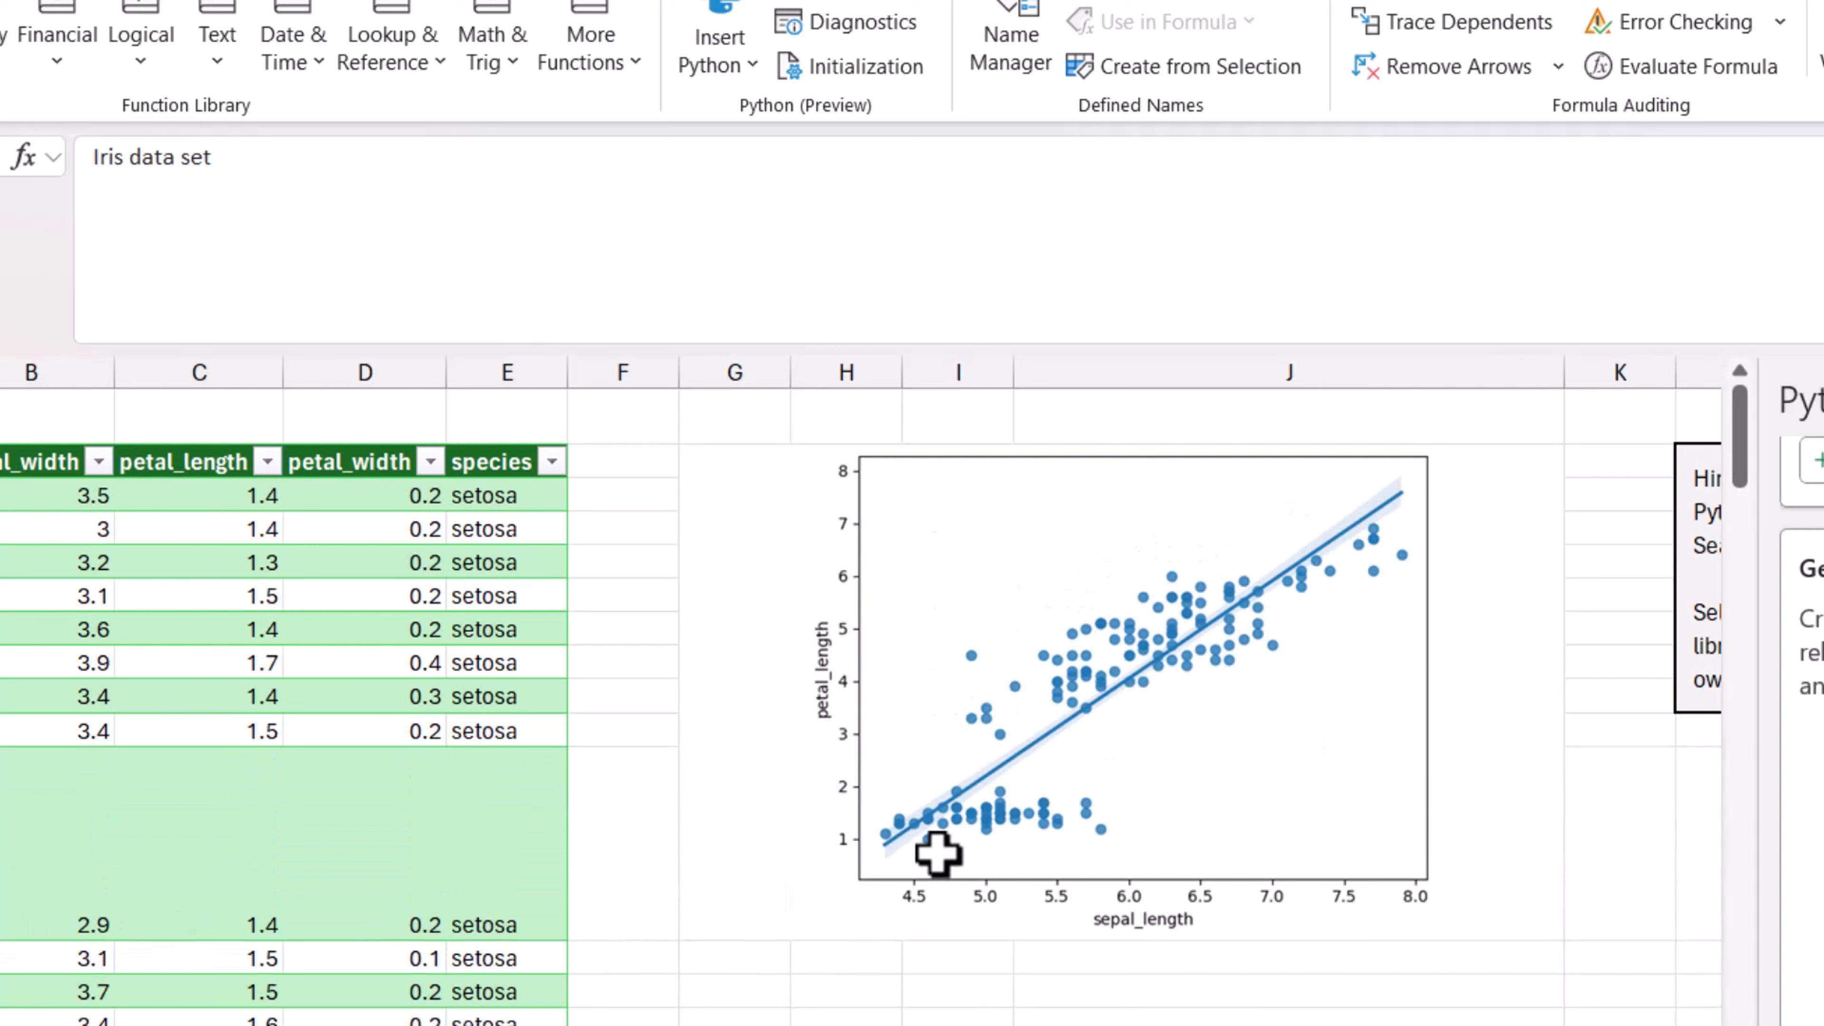
left_click(1328, 542)
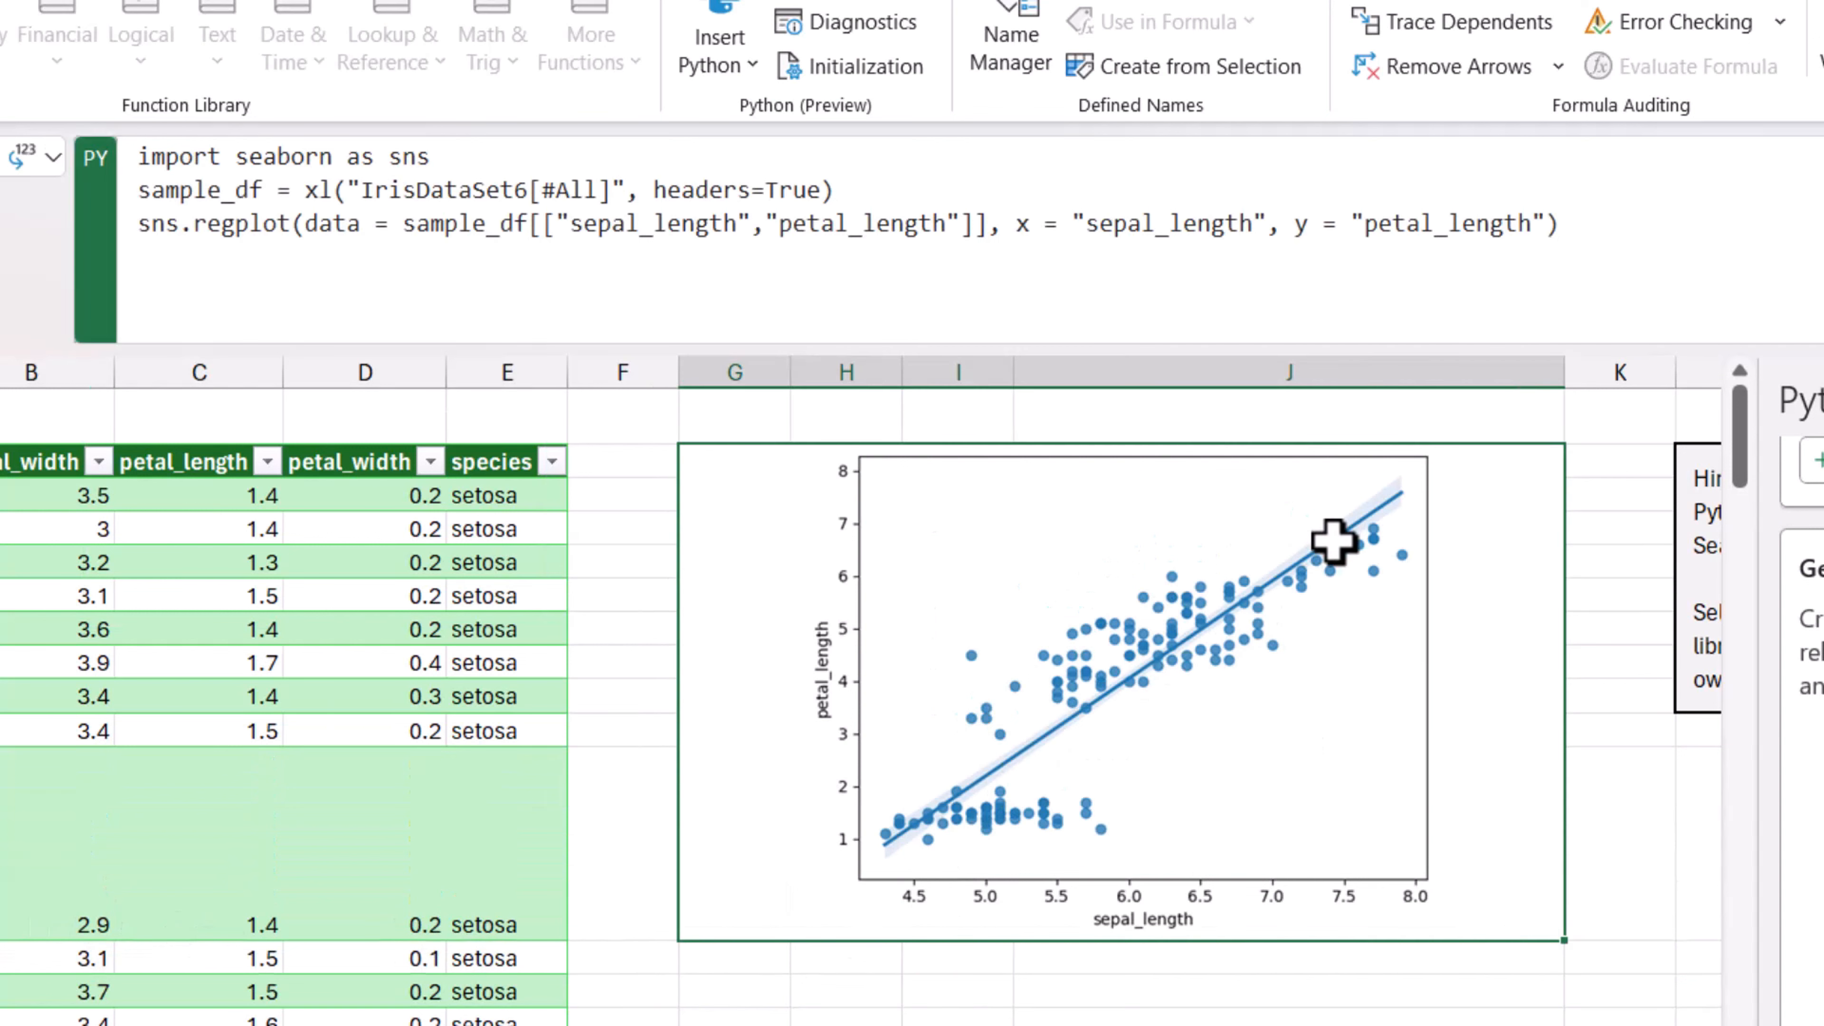